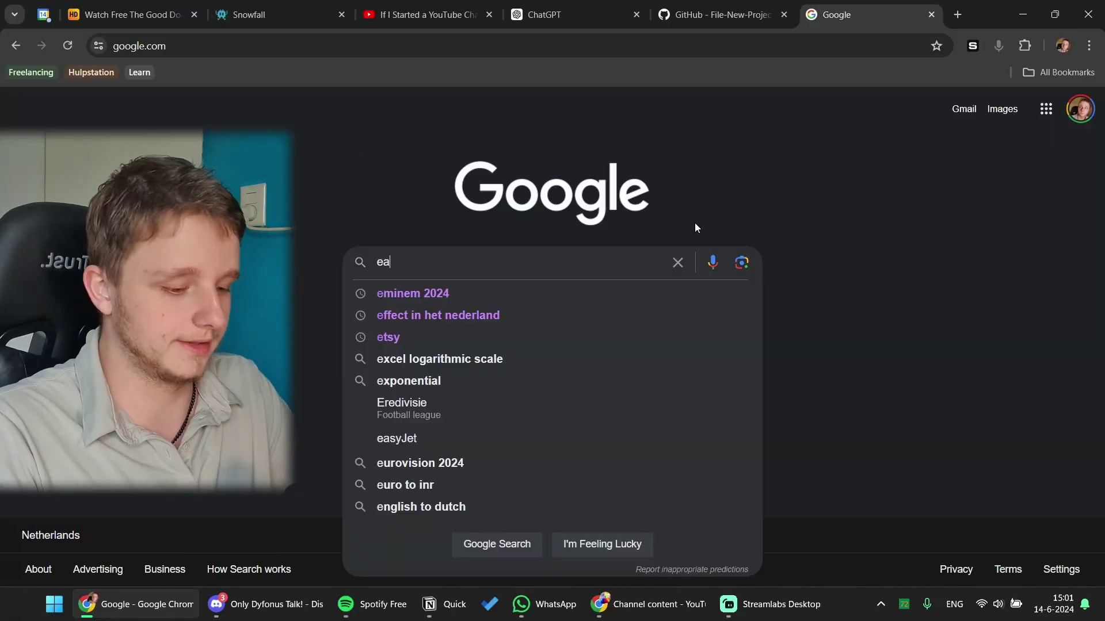
Search for EarTrumpet and scroll its README to the 'winget install File-New-Project.EarTrumpet' command
{"action": "key", "text": "Return"}
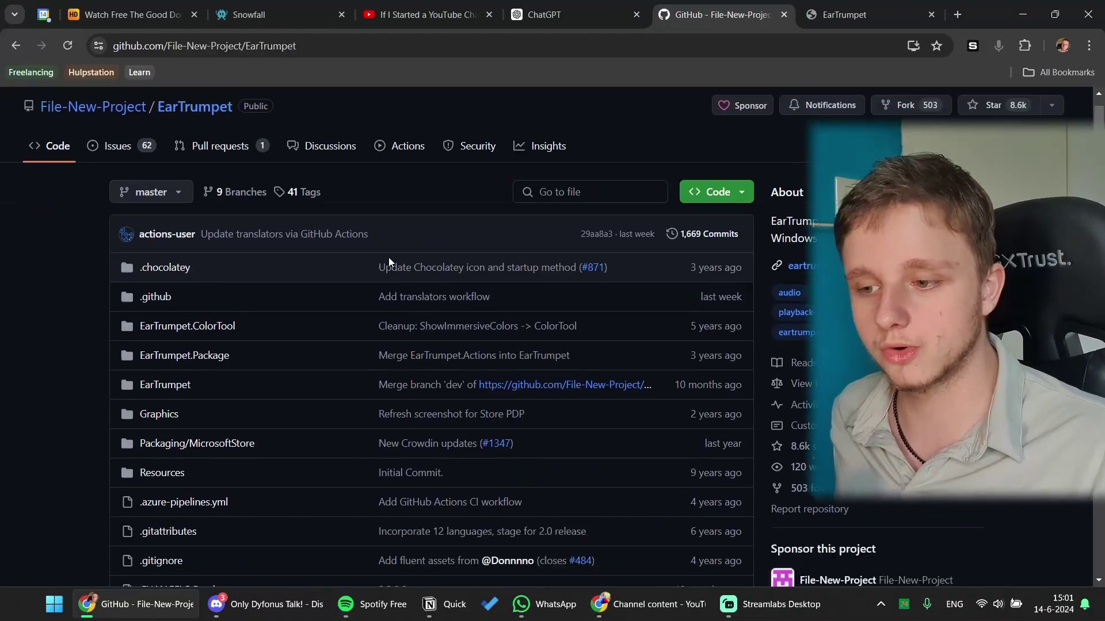
{"action": "scroll", "coordinate": [396, 260], "scroll_direction": "down", "scroll_amount": 1}
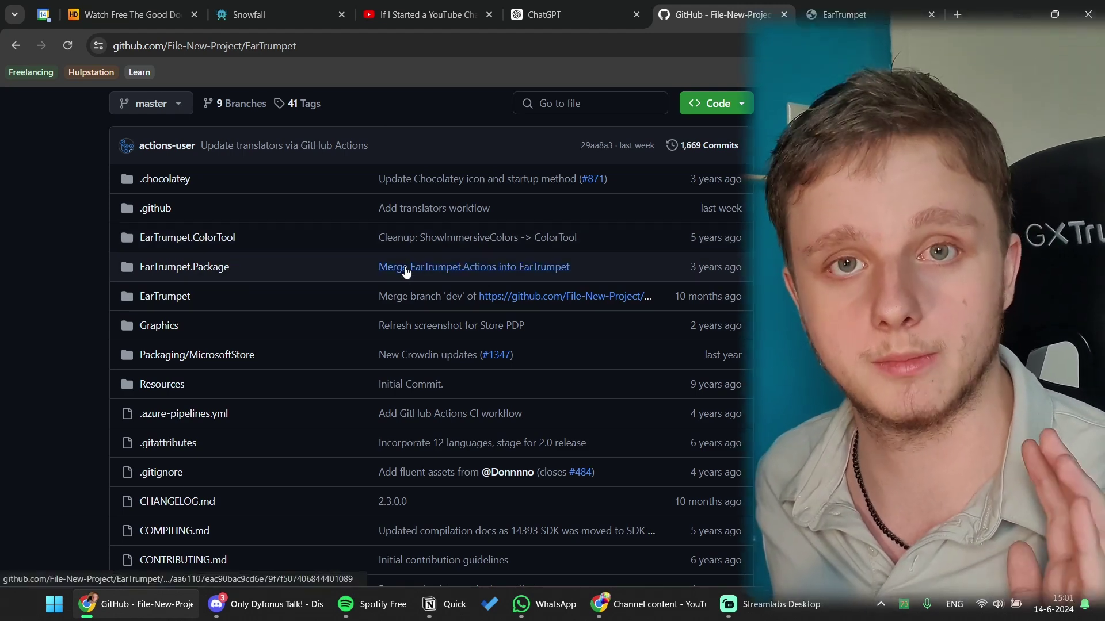
{"action": "scroll", "coordinate": [426, 248], "scroll_direction": "down", "scroll_amount": 1}
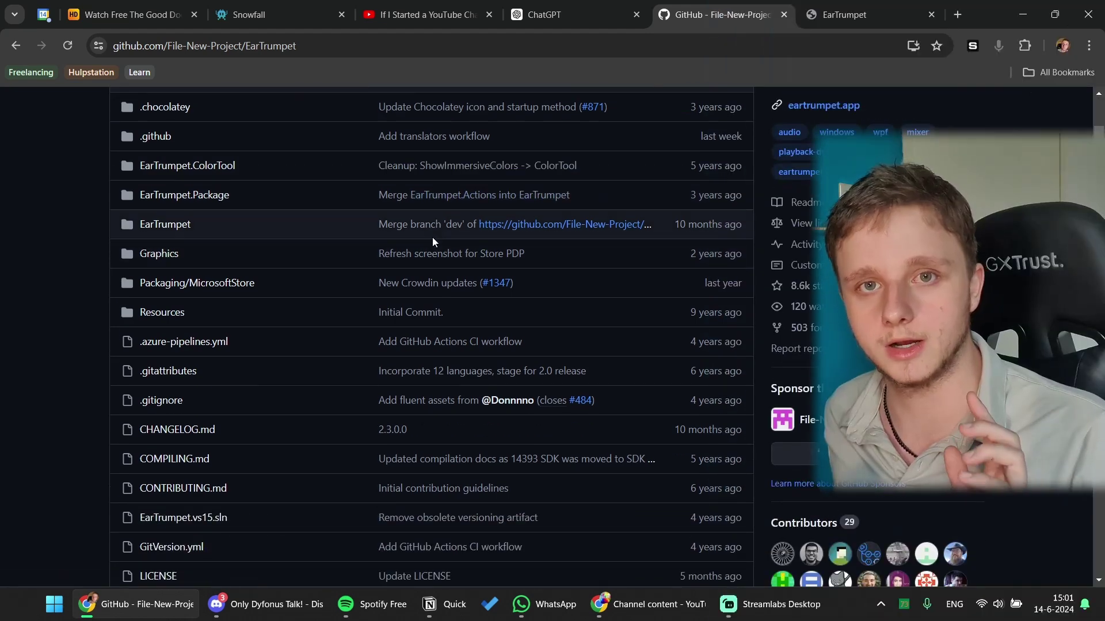
{"action": "scroll", "coordinate": [464, 241], "scroll_direction": "down", "scroll_amount": 3}
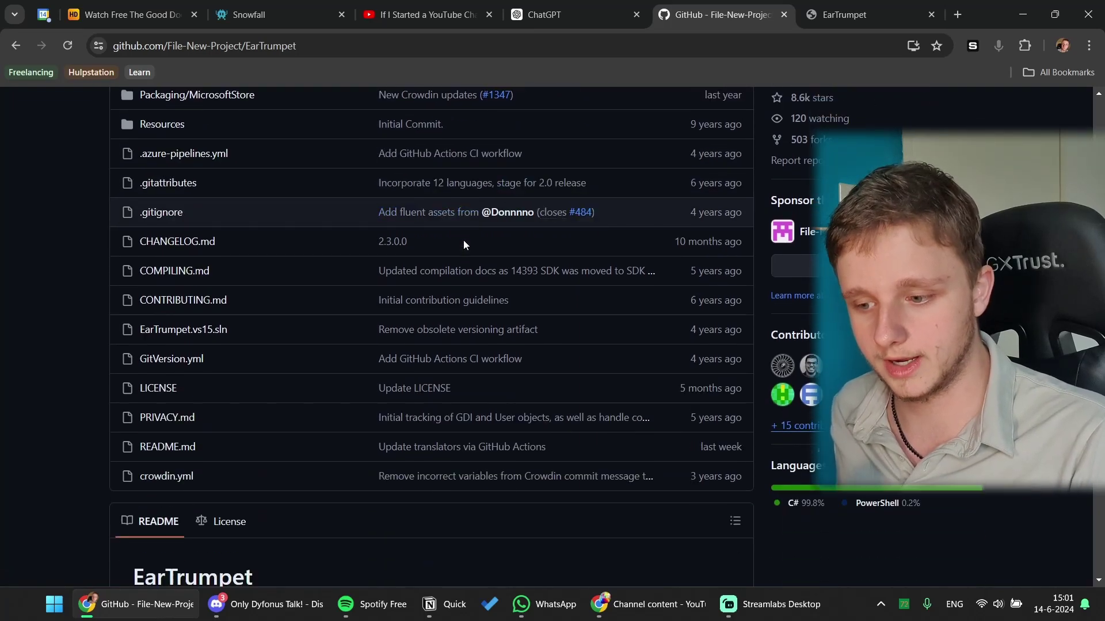
{"action": "scroll", "coordinate": [464, 245], "scroll_direction": "down", "scroll_amount": 10}
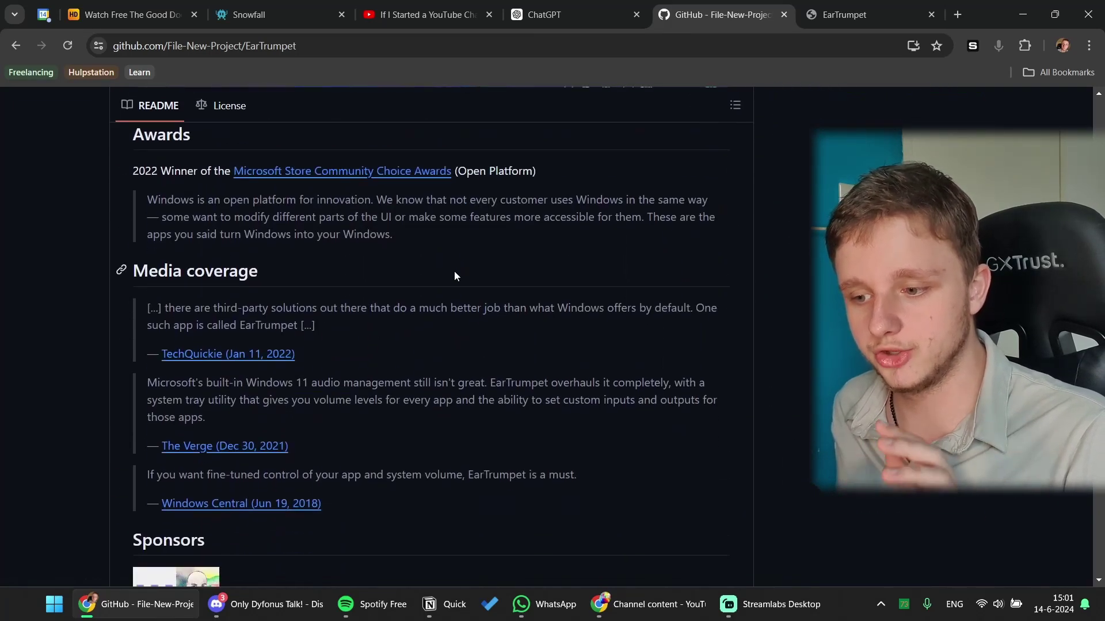
{"action": "scroll", "coordinate": [454, 276], "scroll_direction": "down", "scroll_amount": 20}
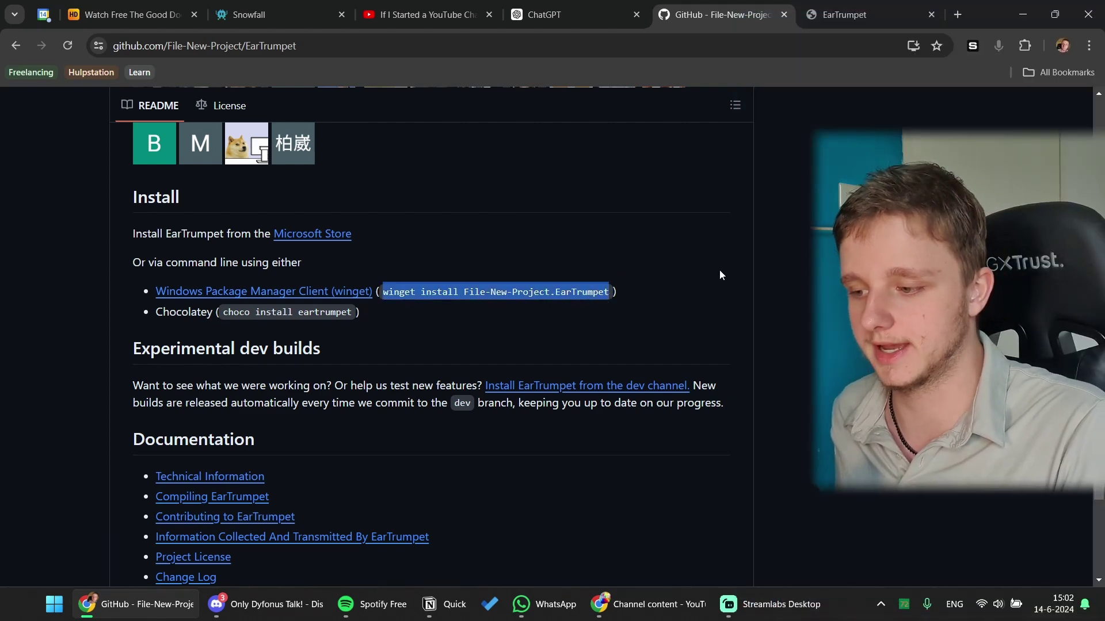
Open Command Prompt as administrator from a Start search for 'cmd', approving elevation
{"action": "left_click", "coordinate": [1023, 19]}
{"action": "key", "text": "super"}
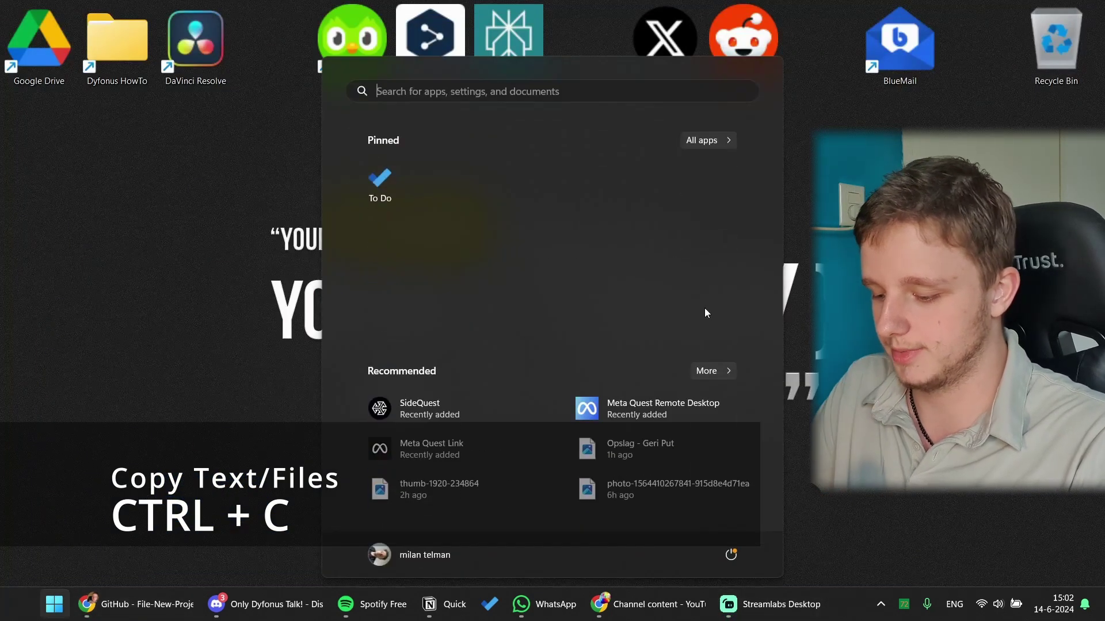
{"action": "type", "text": "cmd"}
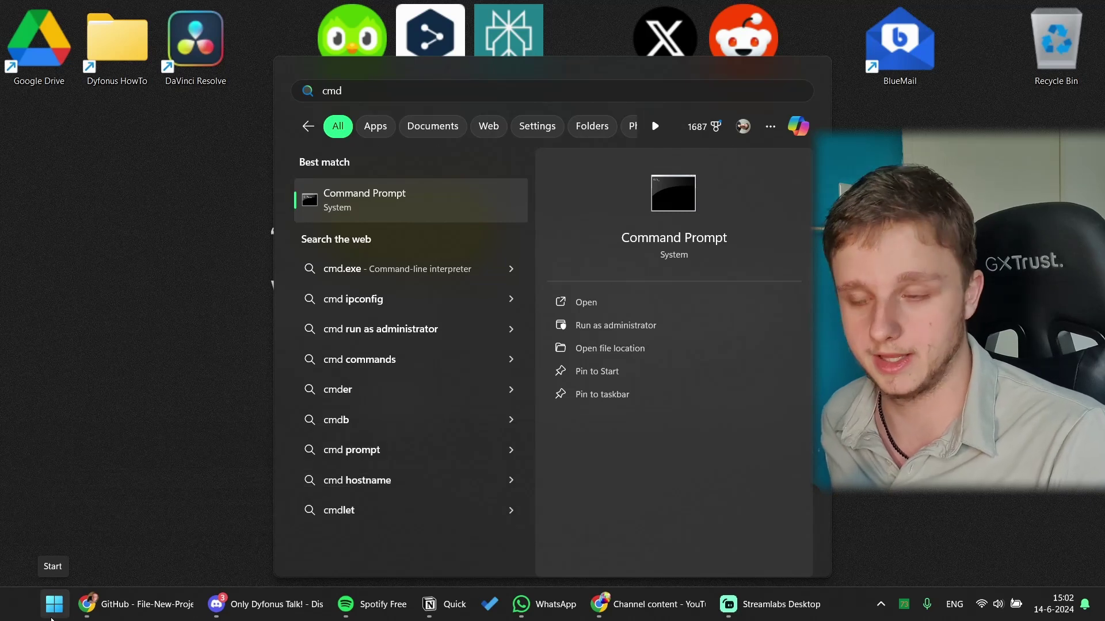
{"action": "left_click", "coordinate": [603, 327]}
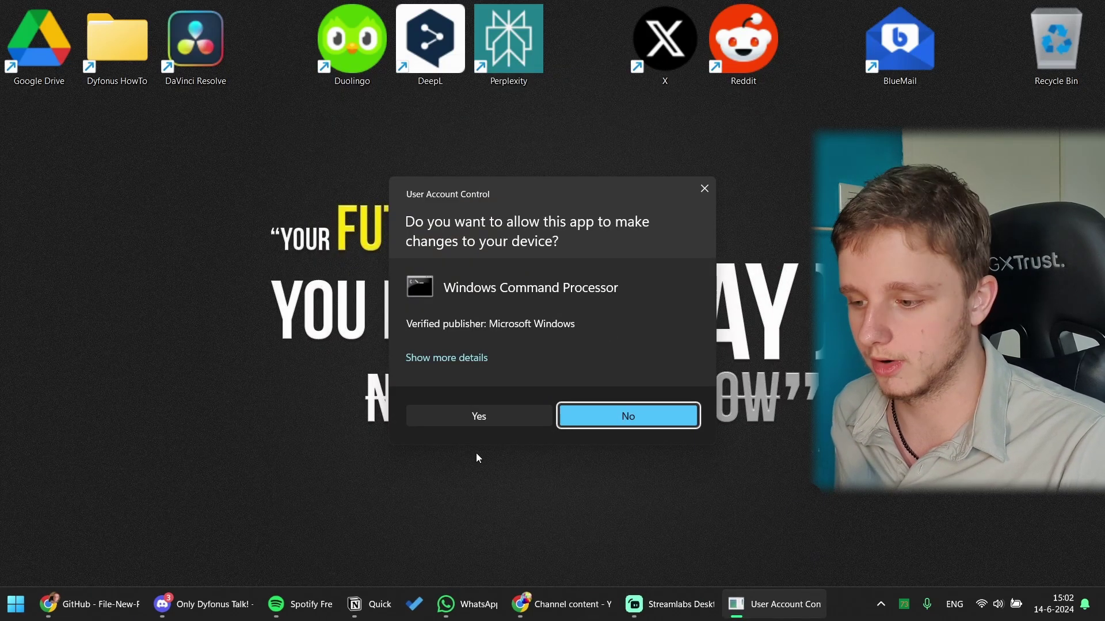
{"action": "left_click", "coordinate": [471, 416]}
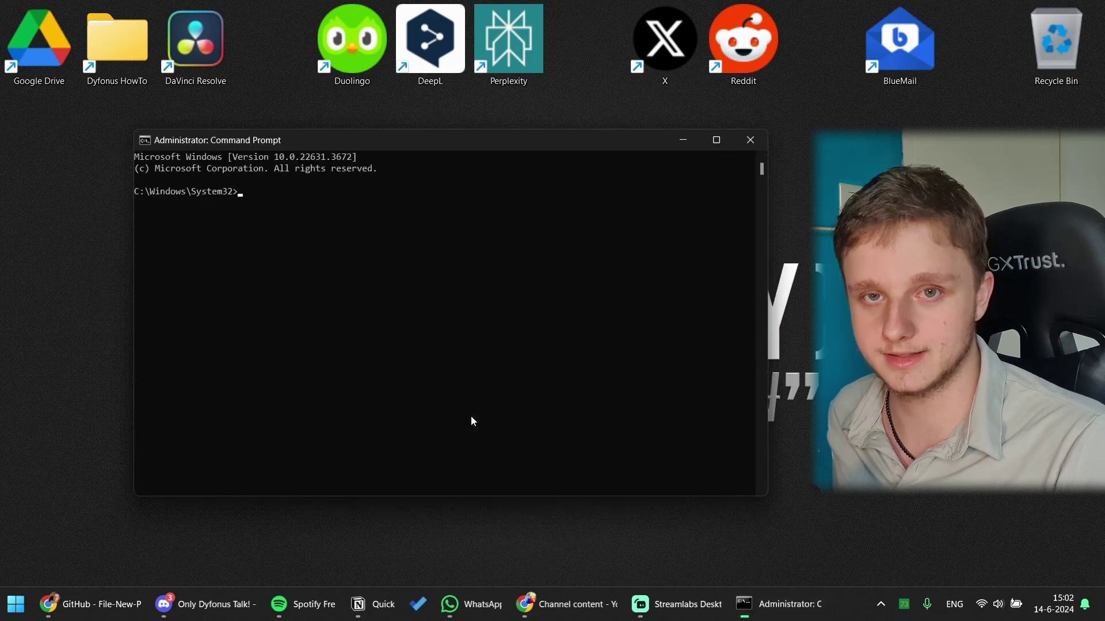
Run the pasted 'winget install File-New-Project.EarTrumpet' command to install EarTrumpet 2.3.0.0
{"action": "left_click_drag", "start_coordinate": [451, 140], "coordinate": [591, 164]}
{"action": "type", "text": "winget install File-New-Project.EarTrumpet"}
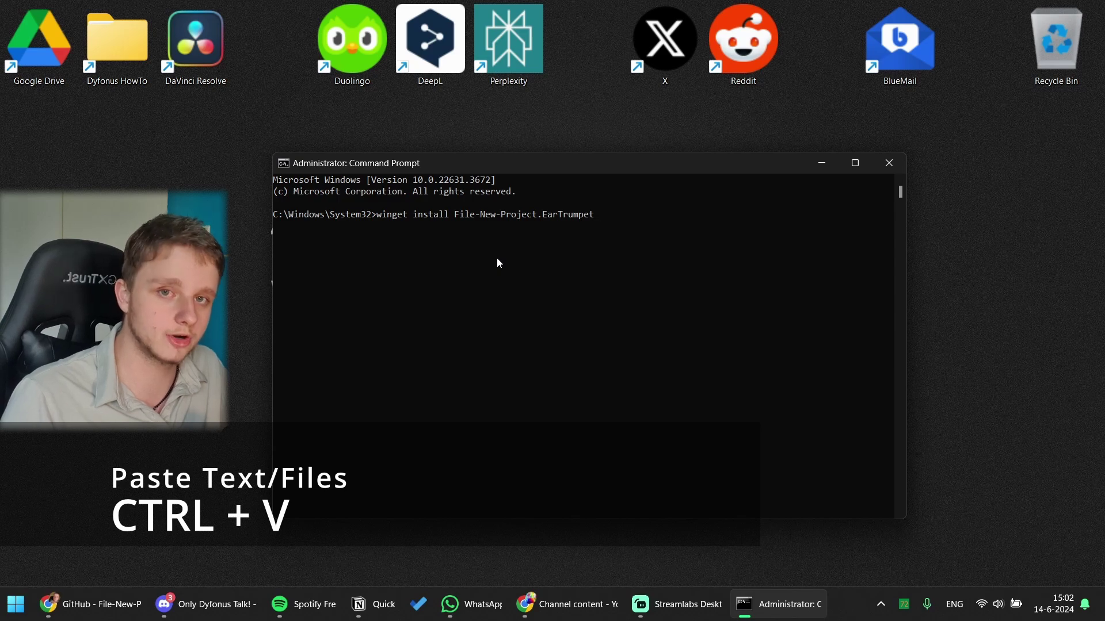
{"action": "key", "text": "Return"}
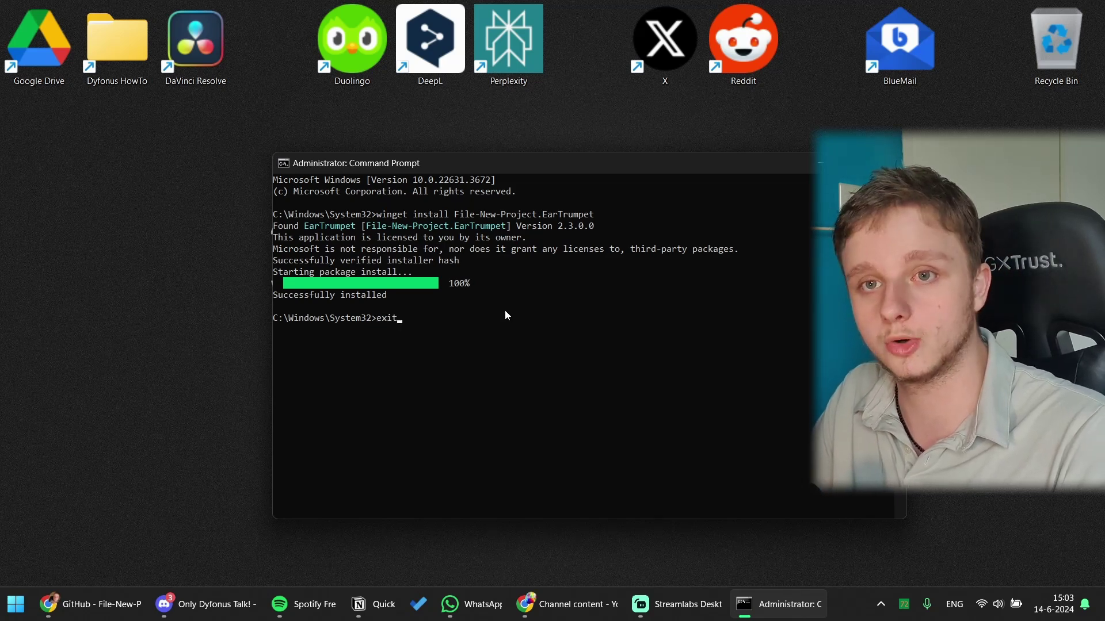
Exit the Command Prompt and check the hidden tray icons
{"action": "type", "text": "exit"}
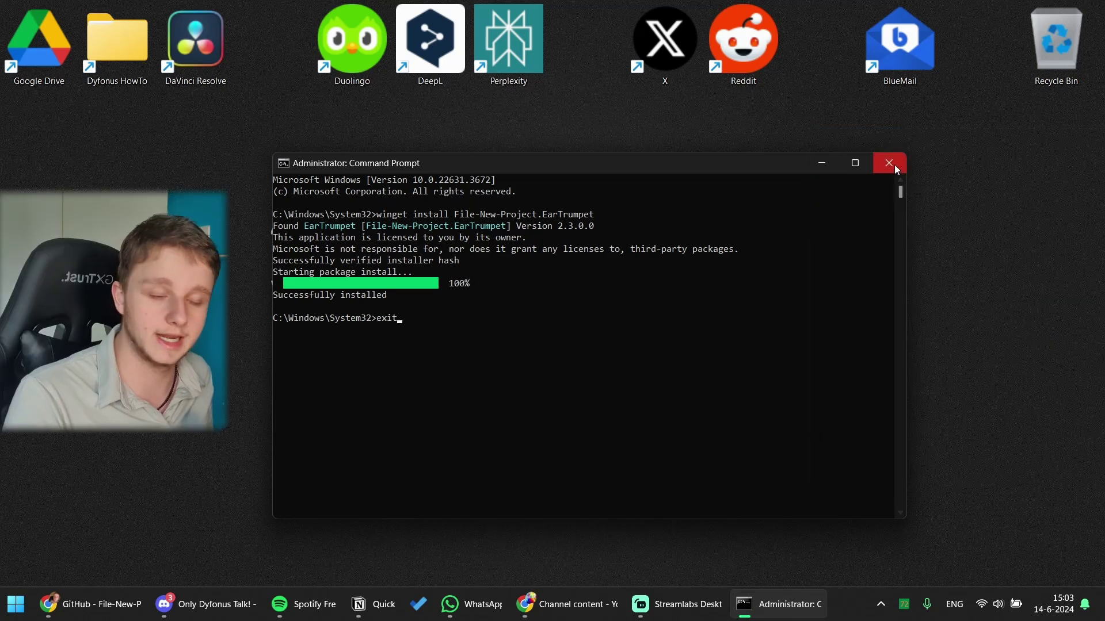
{"action": "left_click", "coordinate": [732, 305]}
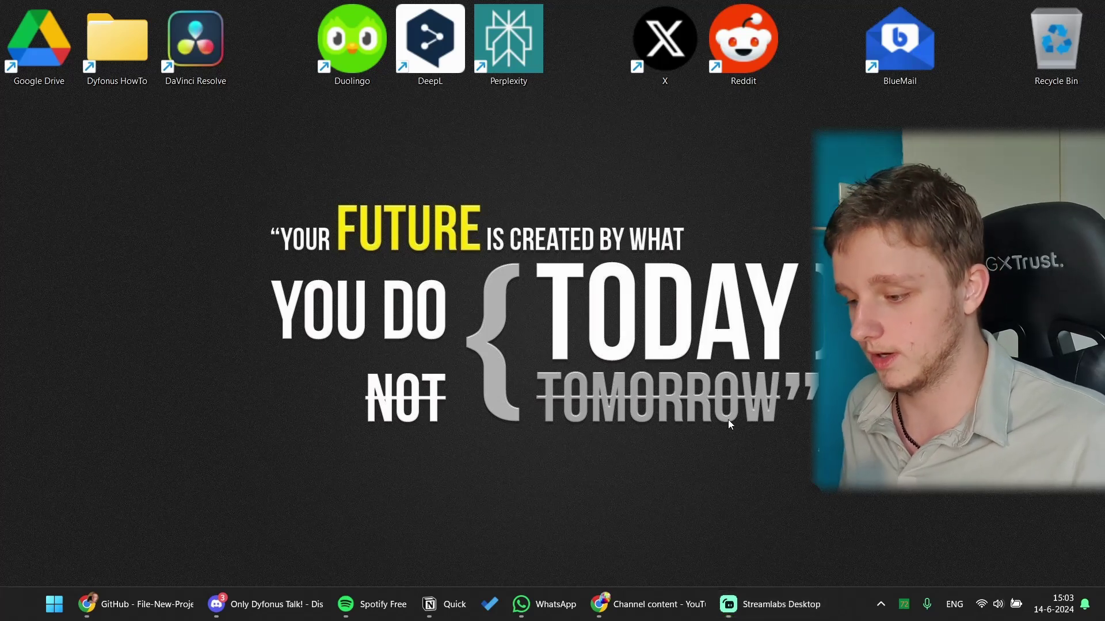
{"action": "left_click", "coordinate": [874, 612]}
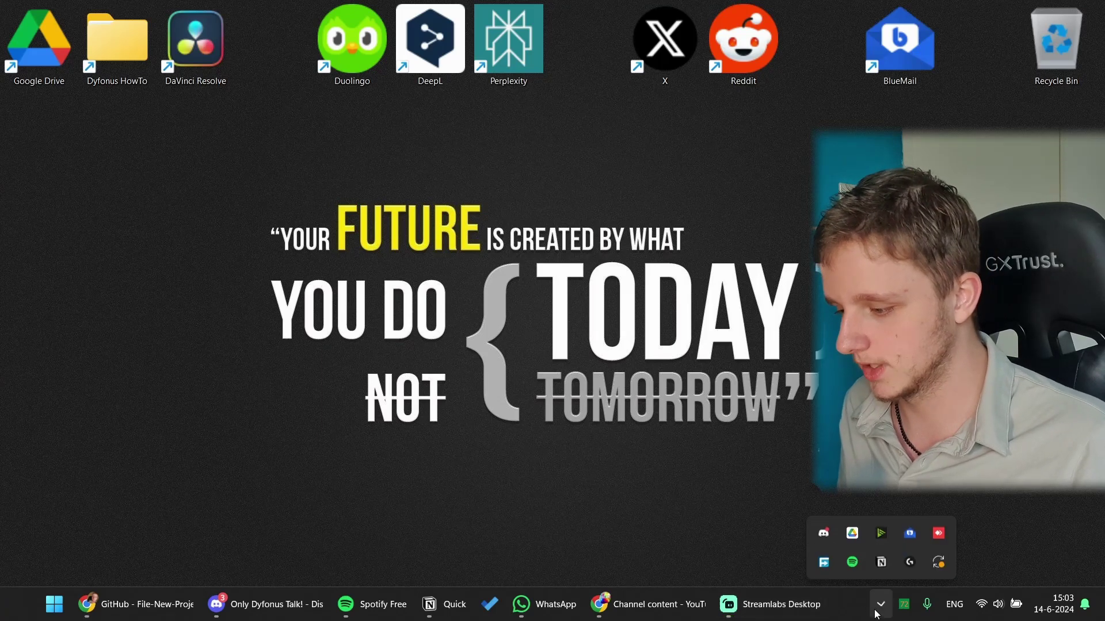
{"action": "left_click", "coordinate": [662, 532]}
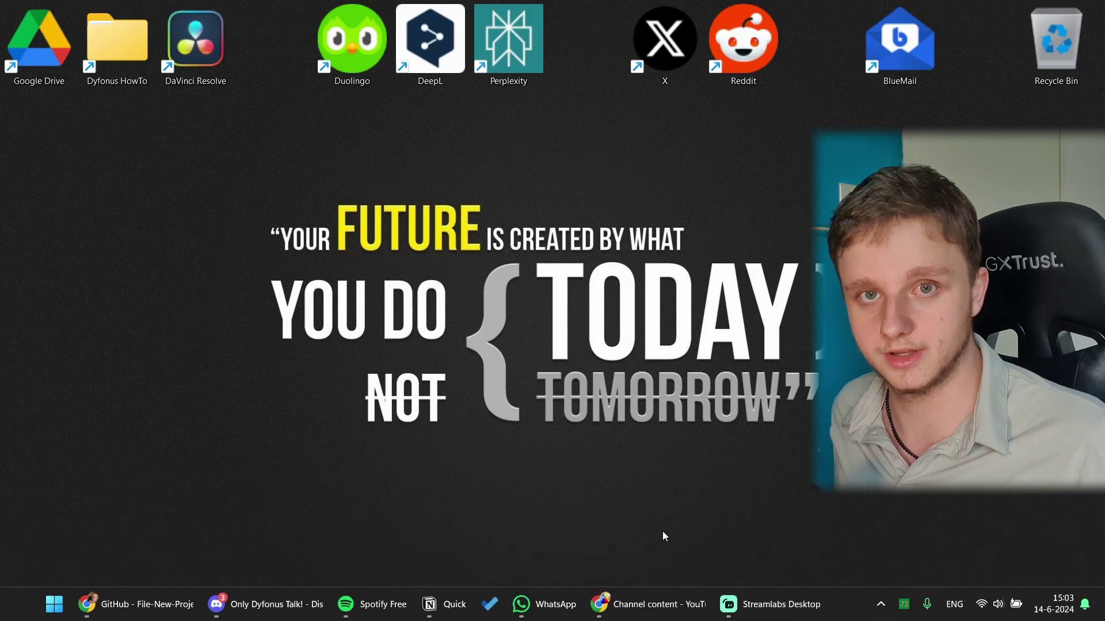
Launch EarTrumpet via a Start search for 'ear' and pin its icon to the visible taskbar tray
{"action": "key", "text": "super"}
{"action": "type", "text": "ear"}
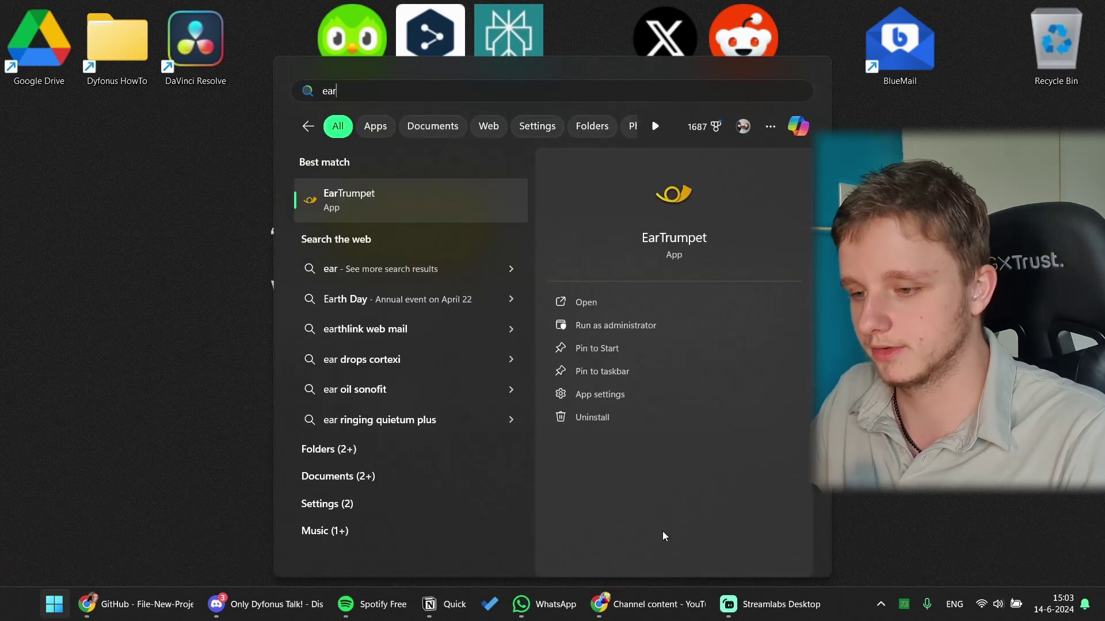
{"action": "key", "text": "Return"}
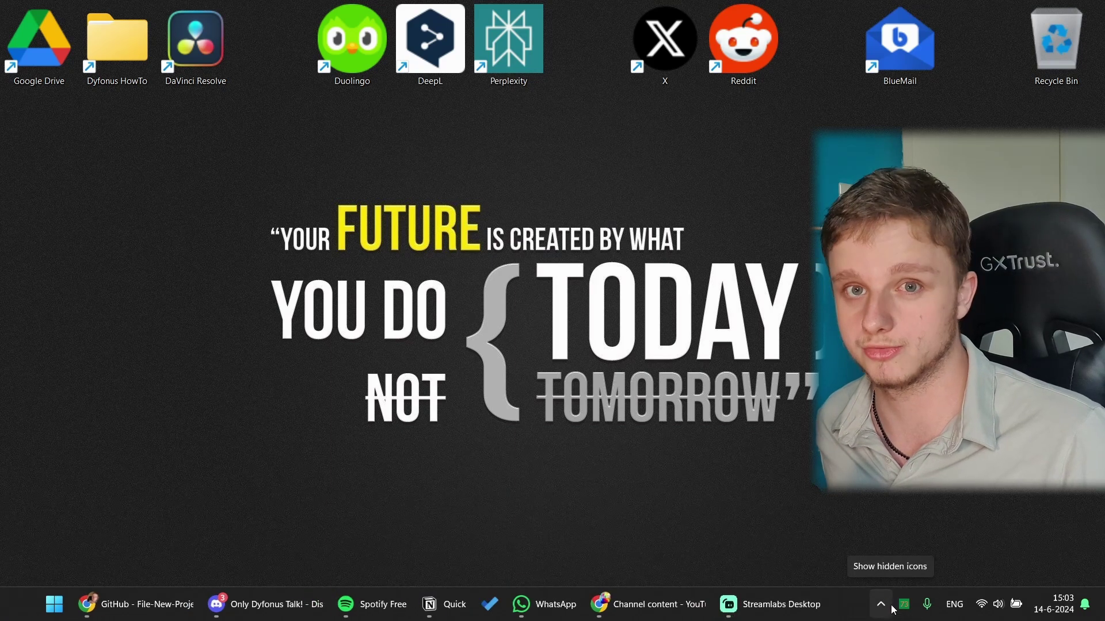
{"action": "left_click", "coordinate": [892, 608]}
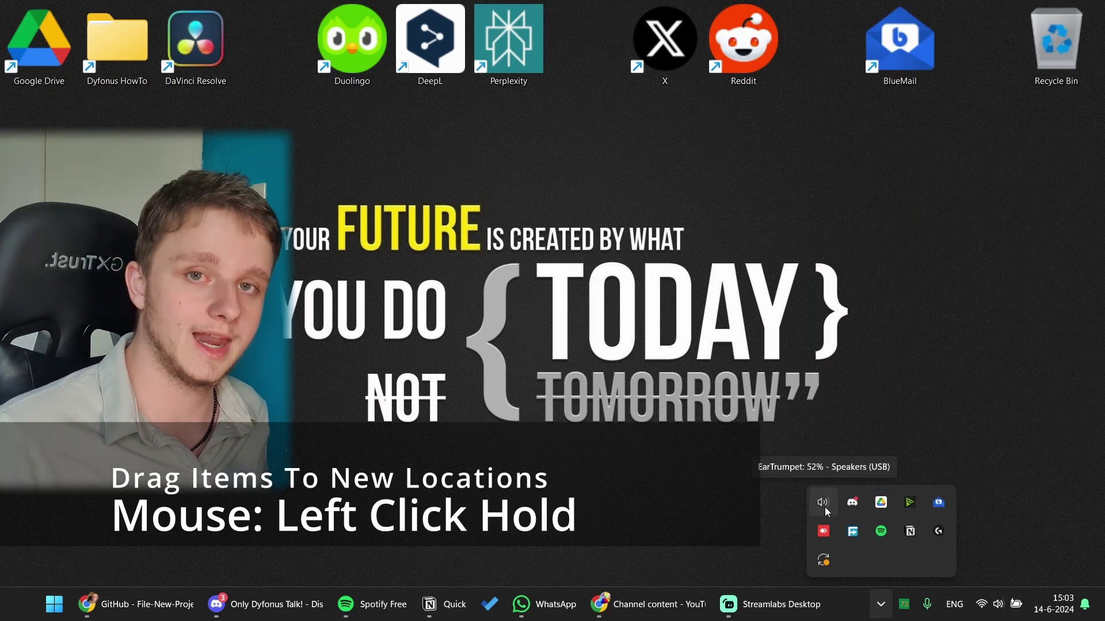
{"action": "mouse_move", "coordinate": [823, 506]}
{"action": "left_mouse_down"}
{"action": "mouse_move", "coordinate": [871, 560]}
{"action": "mouse_move", "coordinate": [899, 619]}
{"action": "left_mouse_up"}
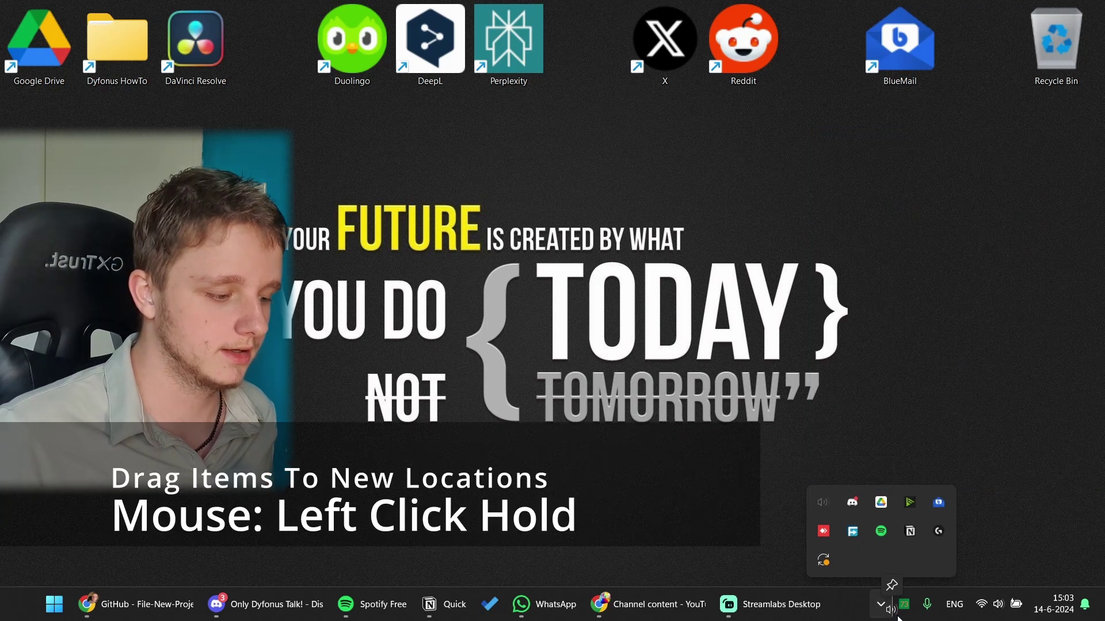
{"action": "left_click", "coordinate": [866, 468]}
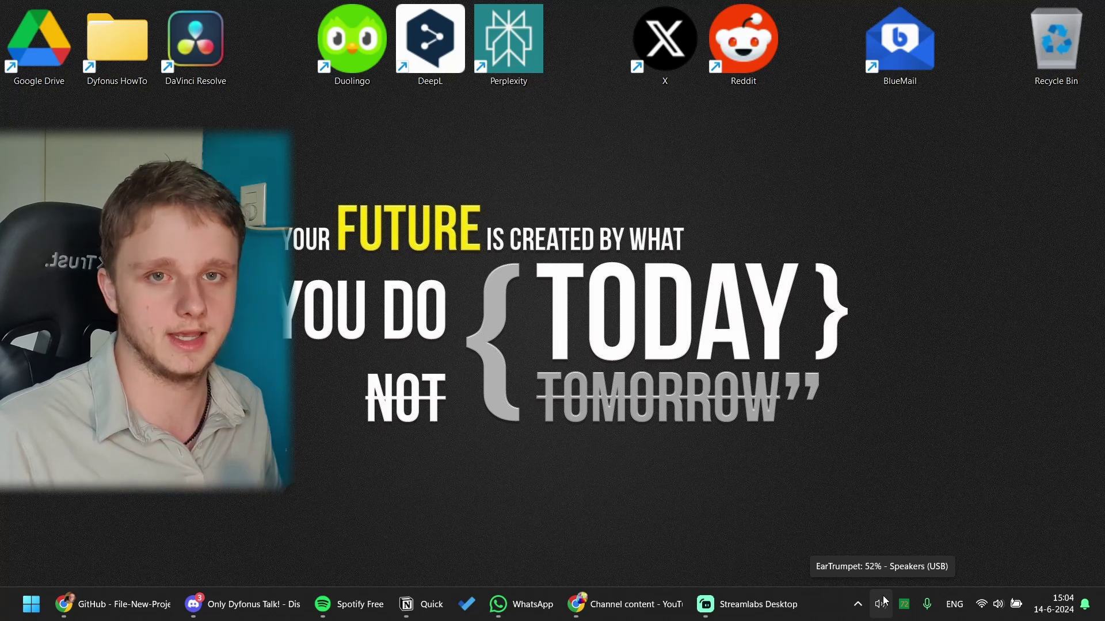
Review all audio devices in EarTrumpet's flyout, then return to Speakers (Yeti Nano) at 52
{"action": "left_click", "coordinate": [882, 603]}
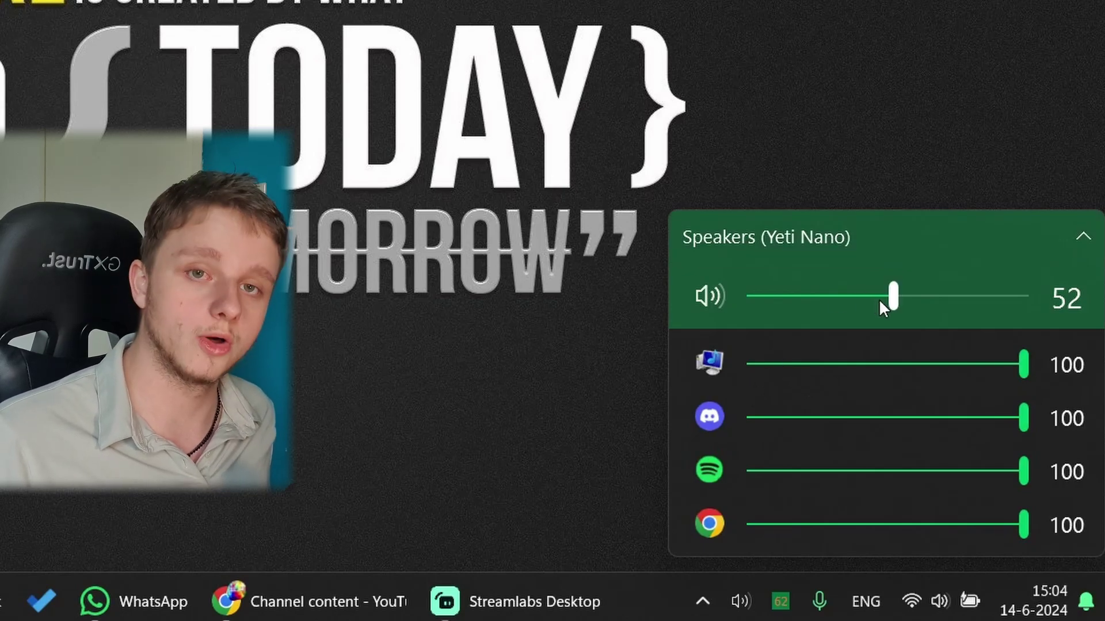
{"action": "left_click", "coordinate": [852, 237]}
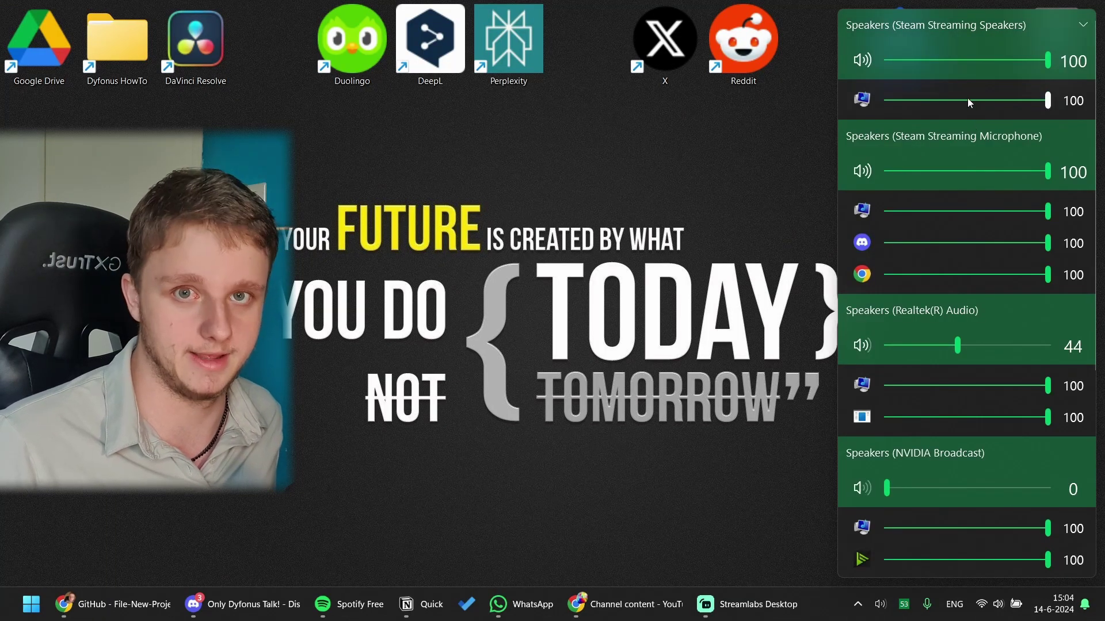
{"action": "left_click", "coordinate": [804, 436]}
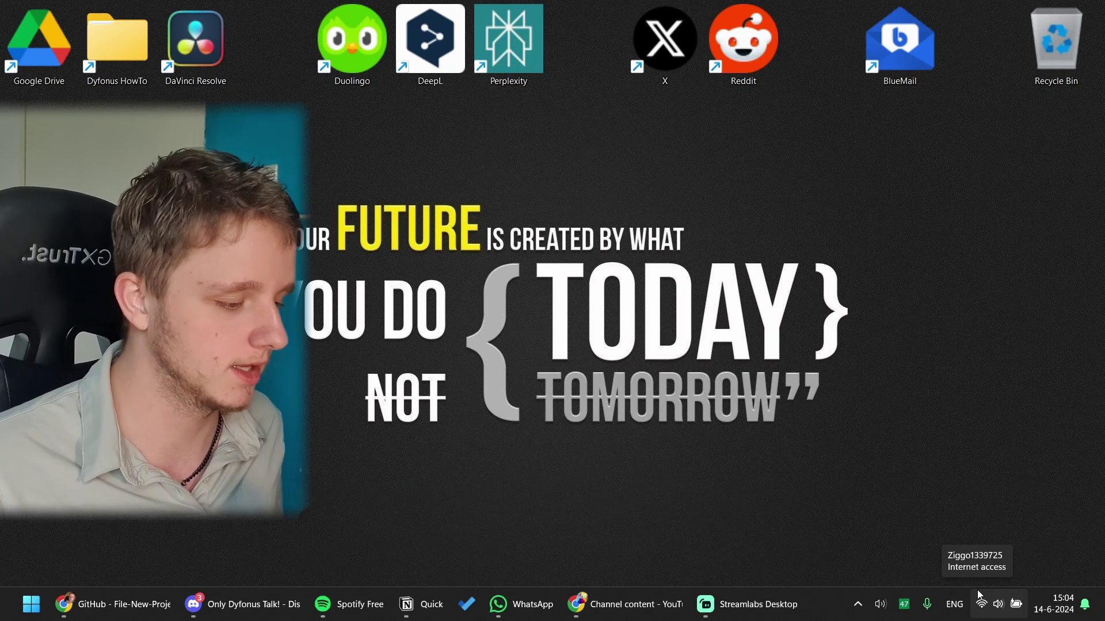
{"action": "left_click", "coordinate": [881, 606]}
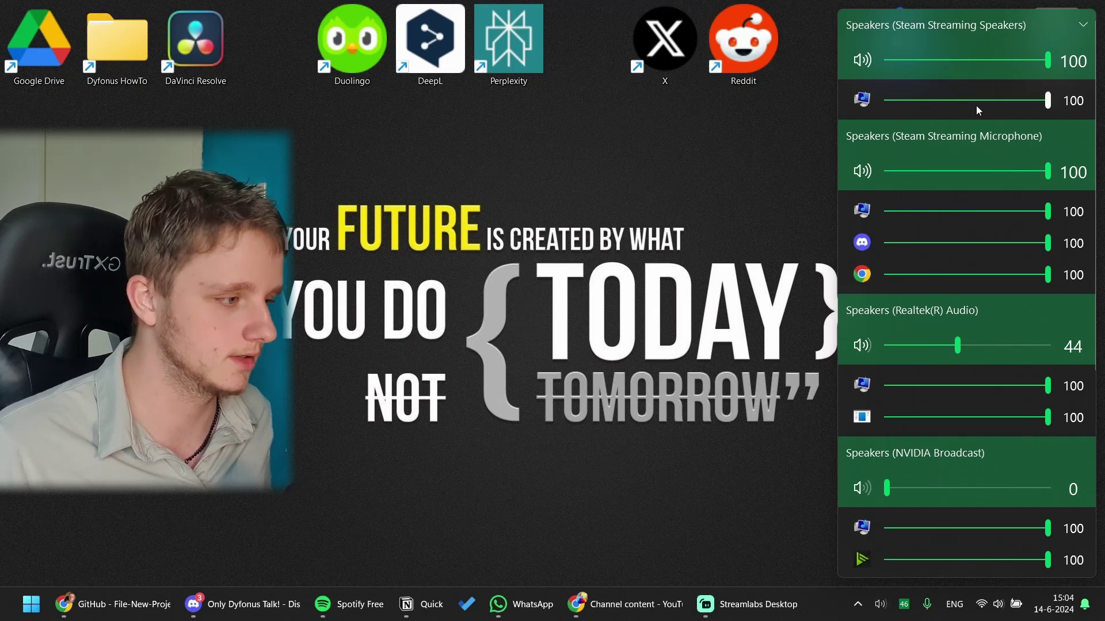
{"action": "left_click", "coordinate": [1080, 28]}
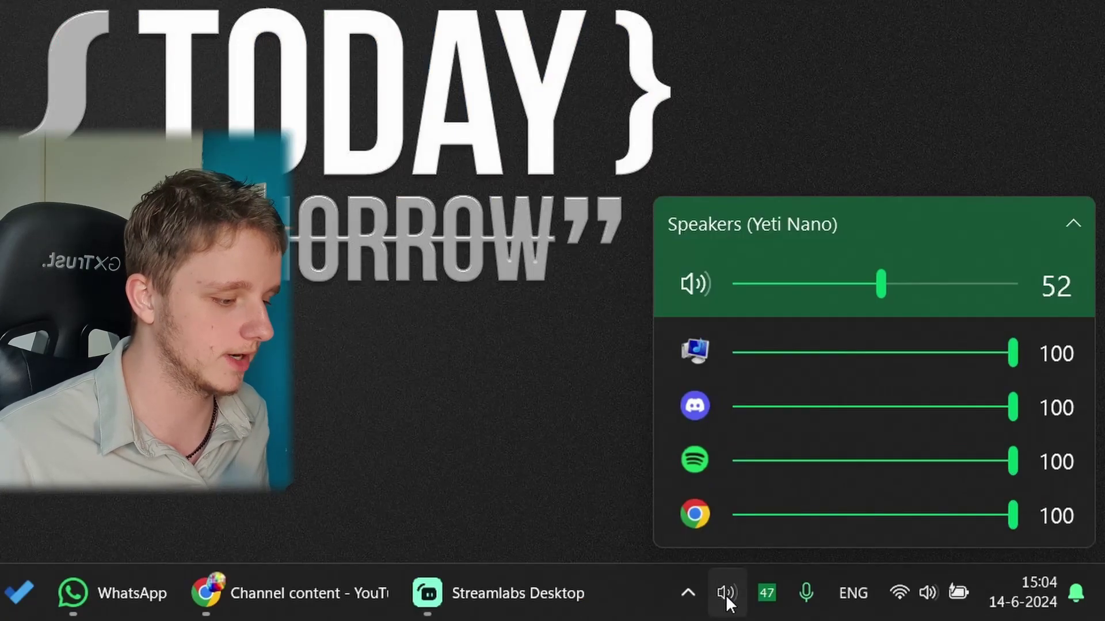
Open EarTrumpet's settings from the tray icon's menu on the General page
{"action": "left_click", "coordinate": [728, 594]}
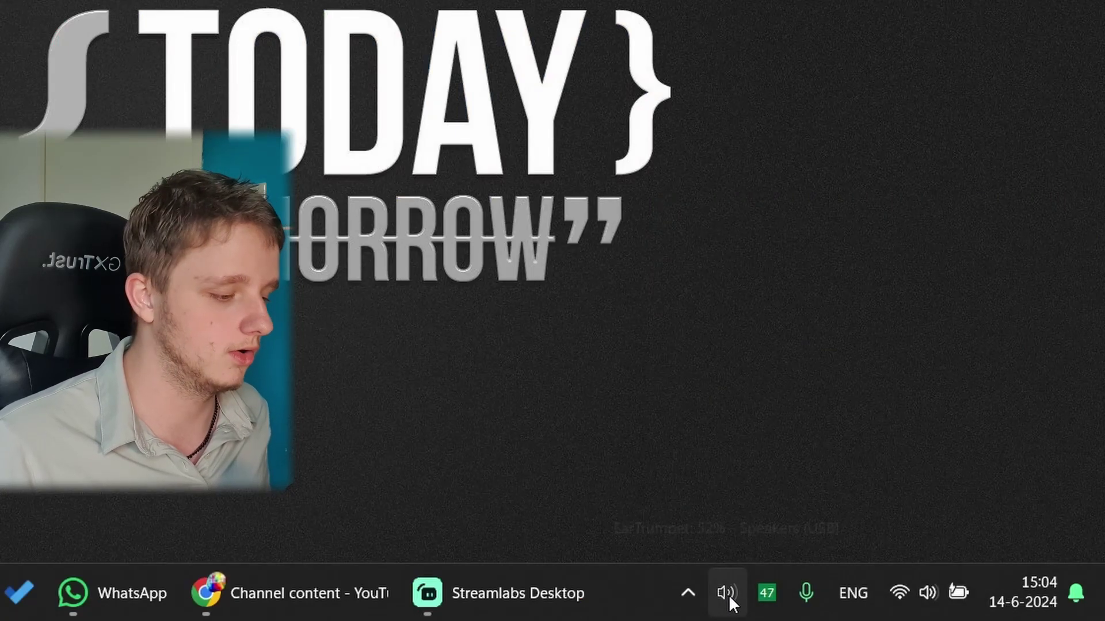
{"action": "right_click", "coordinate": [729, 595]}
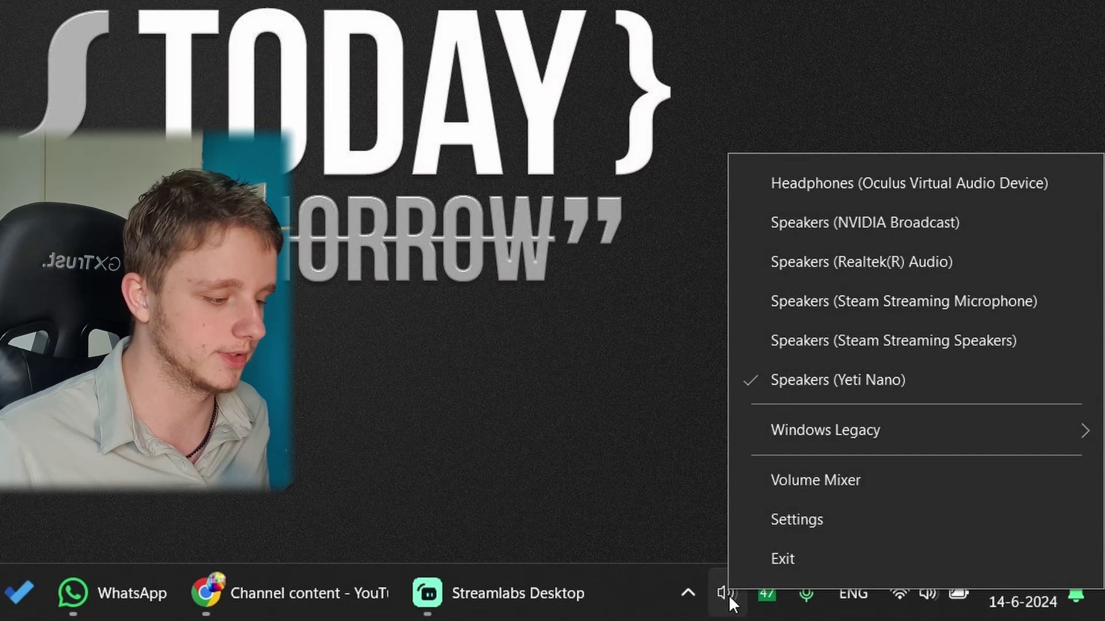
{"action": "left_click", "coordinate": [803, 531]}
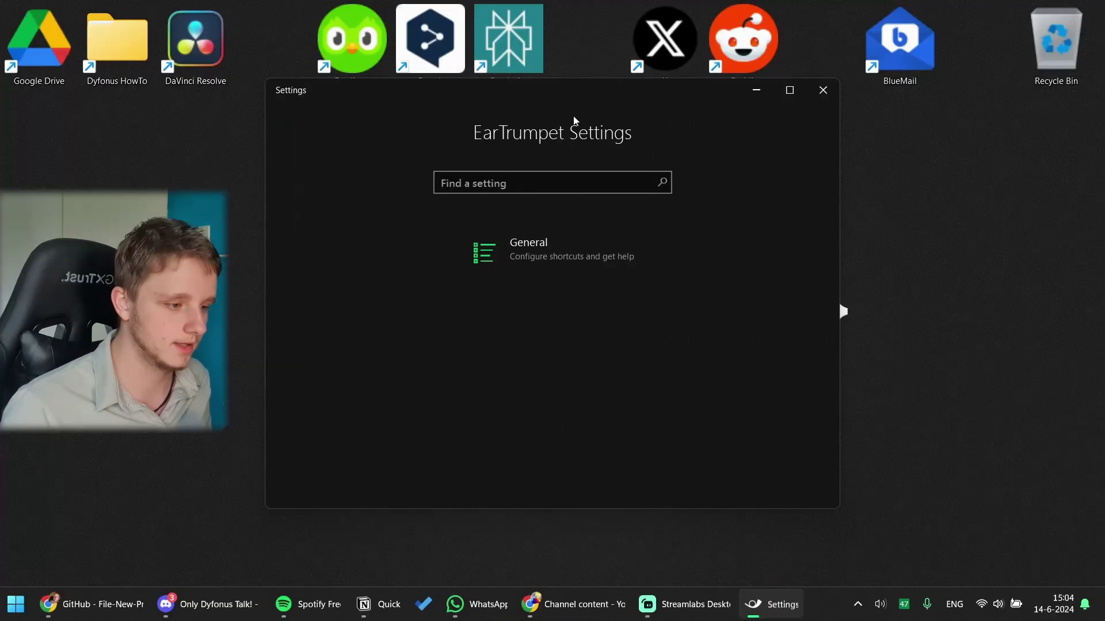
{"action": "left_click", "coordinate": [554, 253]}
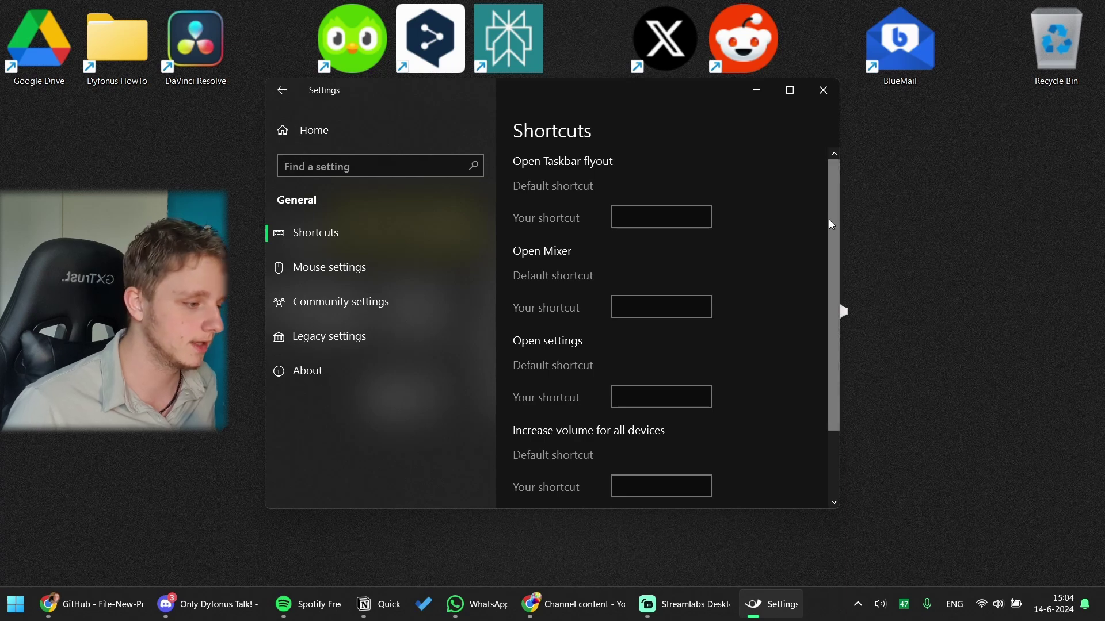
Widen and reposition the settings window, then scroll to Mouse settings with both scroll-wheel options on
{"action": "left_click_drag", "start_coordinate": [840, 235], "coordinate": [949, 235]}
{"action": "left_click_drag", "start_coordinate": [776, 97], "coordinate": [761, 149]}
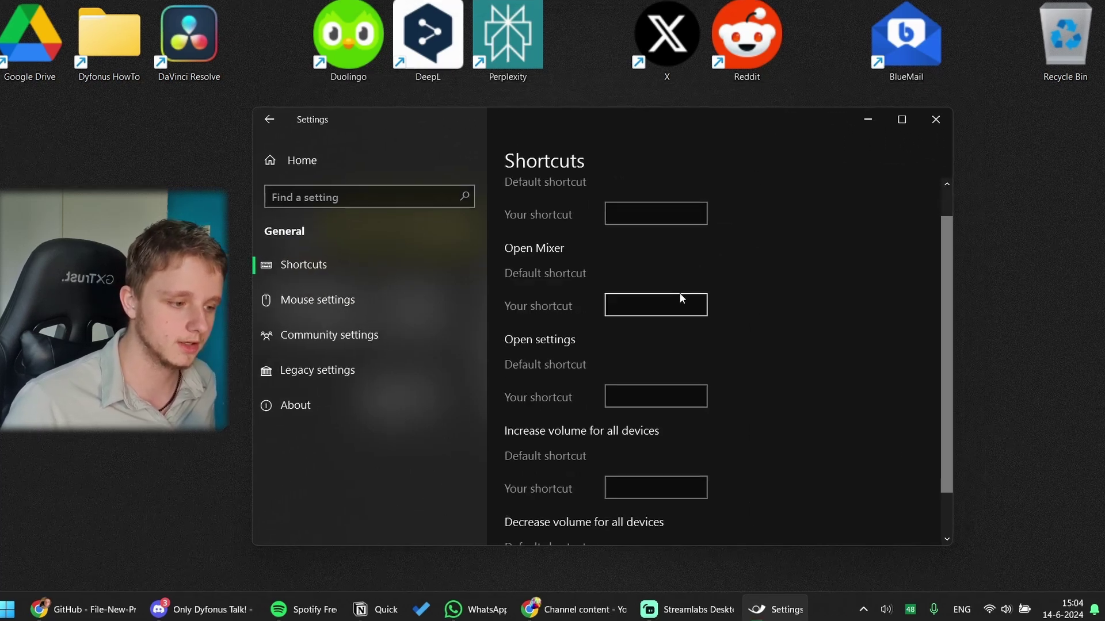
{"action": "scroll", "coordinate": [681, 297], "scroll_direction": "down", "scroll_amount": 1}
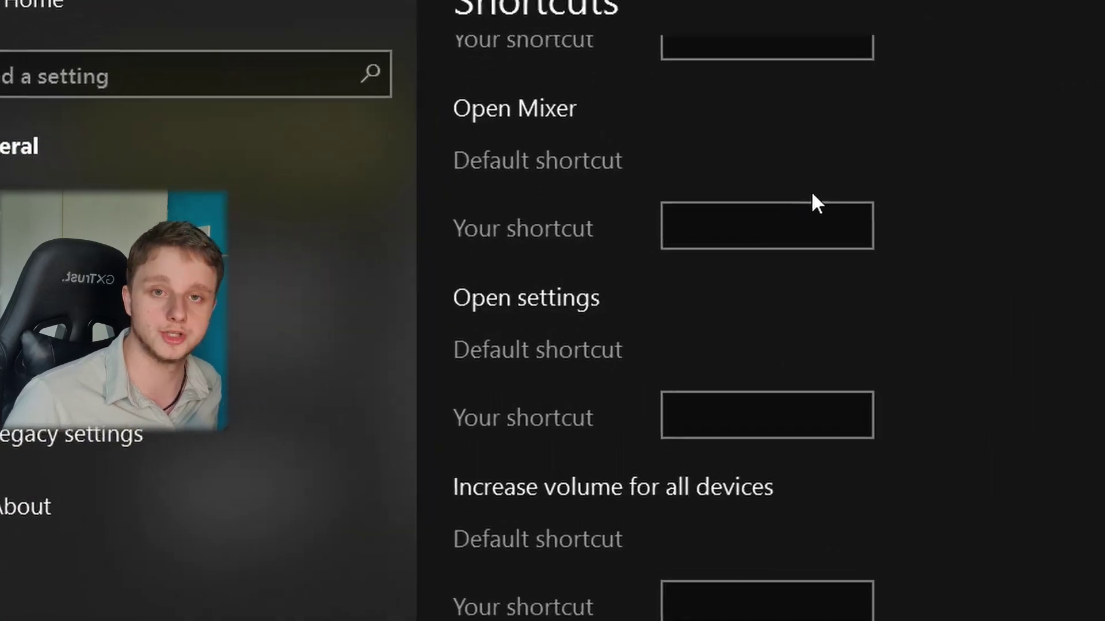
{"action": "scroll", "coordinate": [814, 218], "scroll_direction": "down", "scroll_amount": 1}
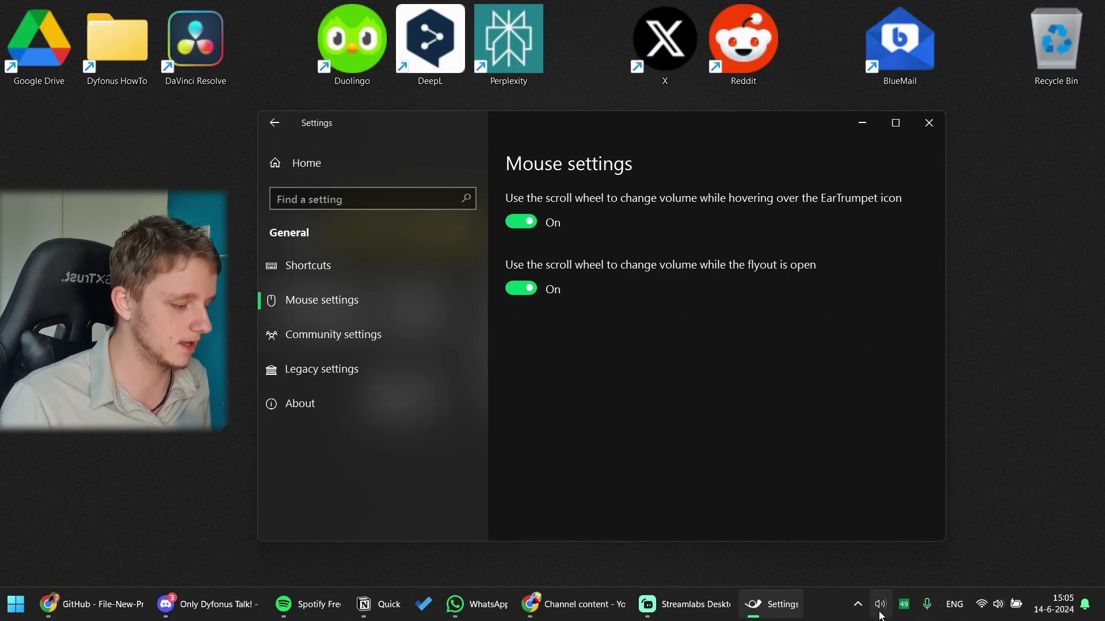
Scroll the speaker volume to 46 in the flyout, then show the Community settings page
{"action": "left_click", "coordinate": [879, 613]}
{"action": "scroll", "coordinate": [957, 425], "scroll_direction": "down", "scroll_amount": 11}
{"action": "scroll", "coordinate": [957, 426], "scroll_direction": "up", "scroll_amount": 8}
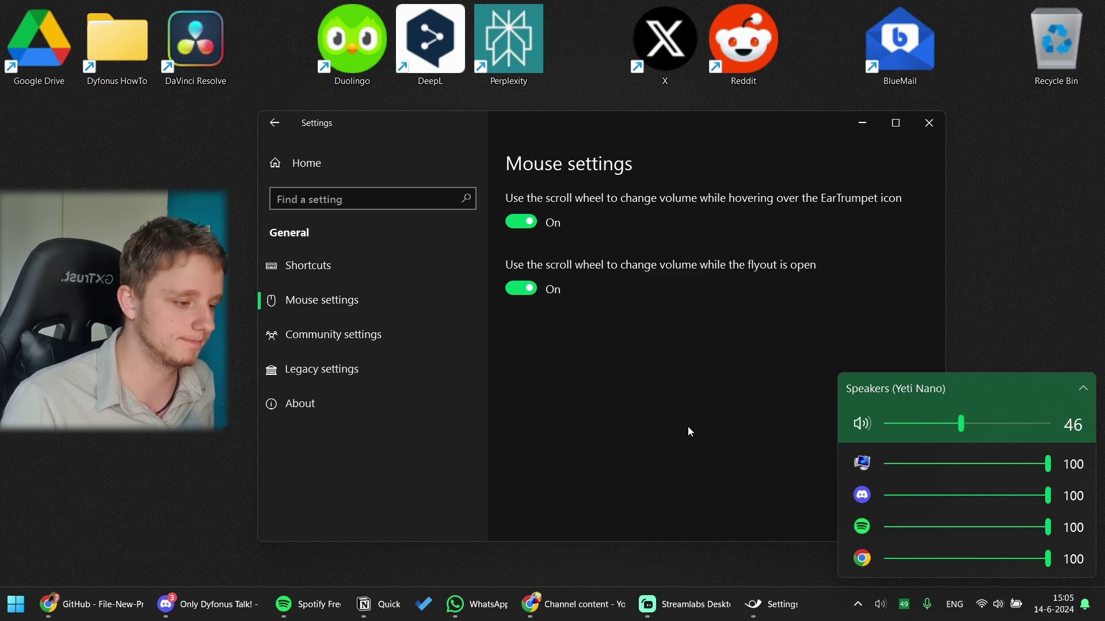
{"action": "left_click", "coordinate": [631, 386]}
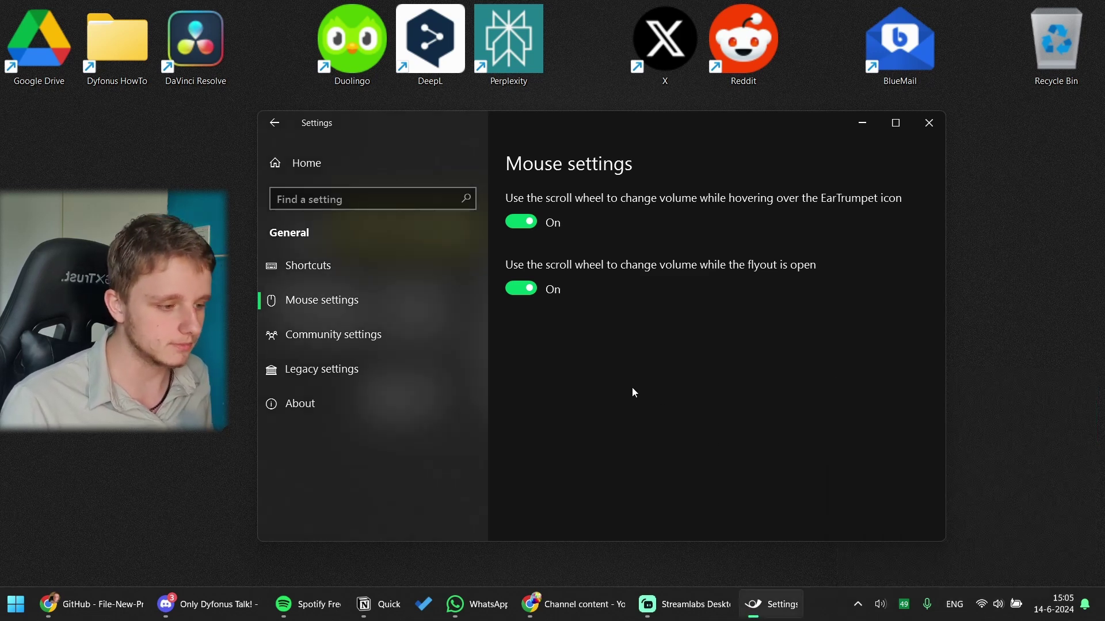
{"action": "left_click", "coordinate": [395, 349]}
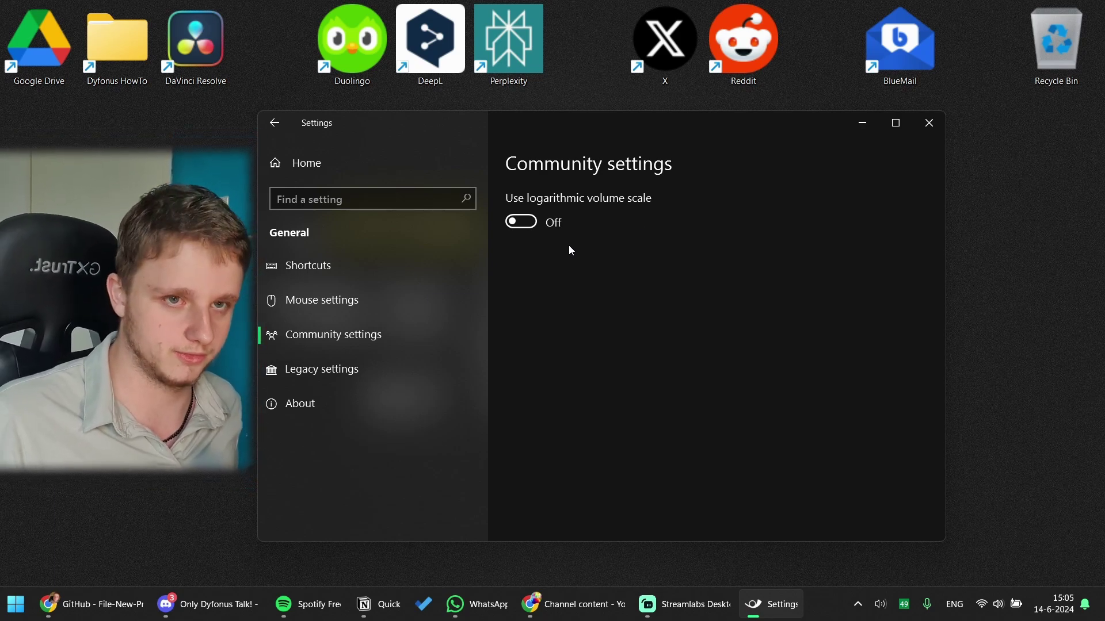
Maximize Chrome on the ChatGPT tab to read the logarithmic volume scale explanation
{"action": "key", "text": "alt+Tab"}
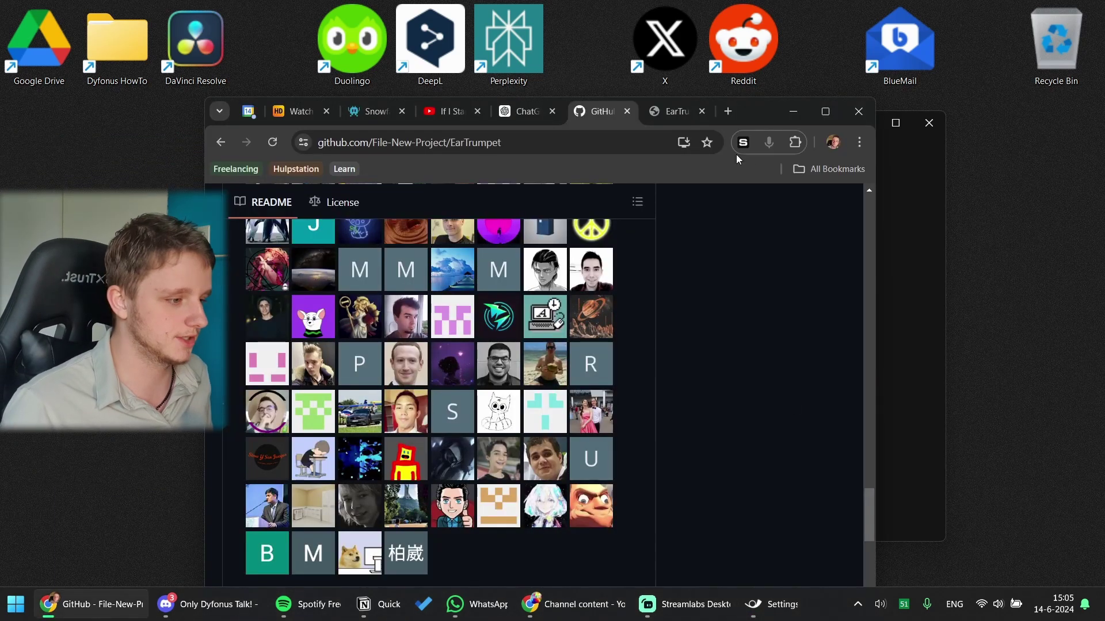
{"action": "left_click", "coordinate": [667, 113]}
{"action": "left_click", "coordinate": [523, 113]}
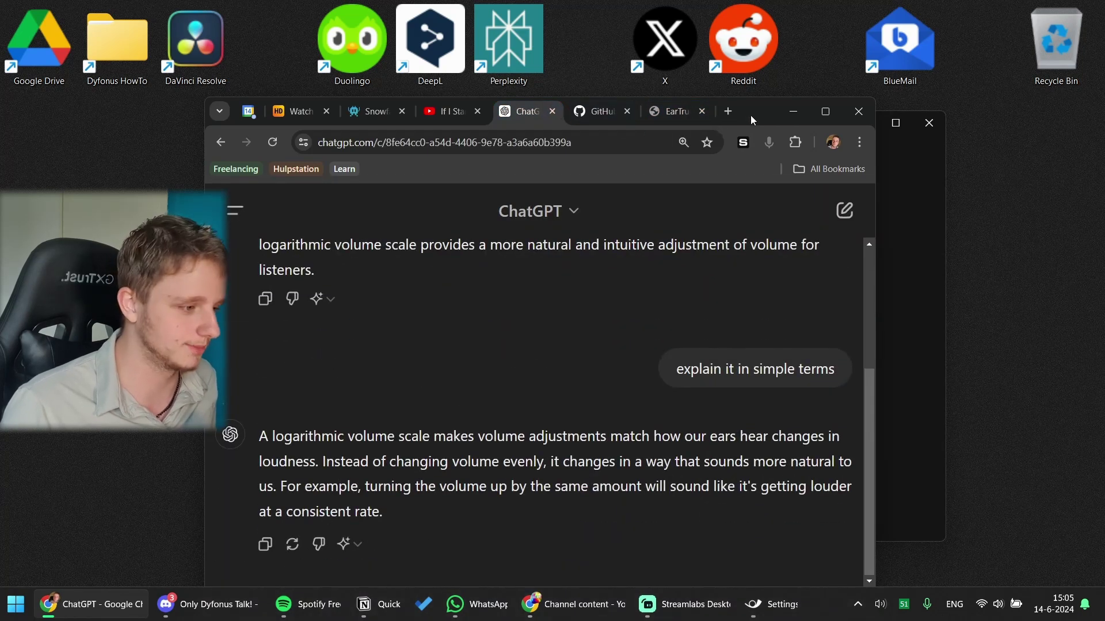
{"action": "double_click", "coordinate": [751, 115]}
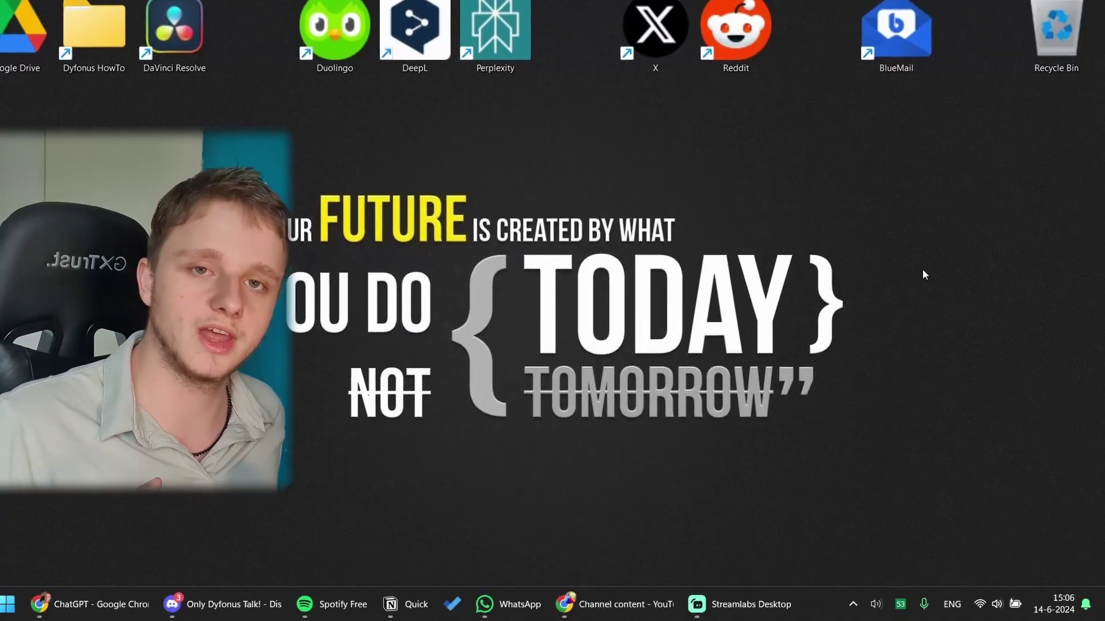
Set the Yeti Nano speakers to 48 in EarTrumpet, then list Windows' sound output devices
{"action": "left_click", "coordinate": [869, 604]}
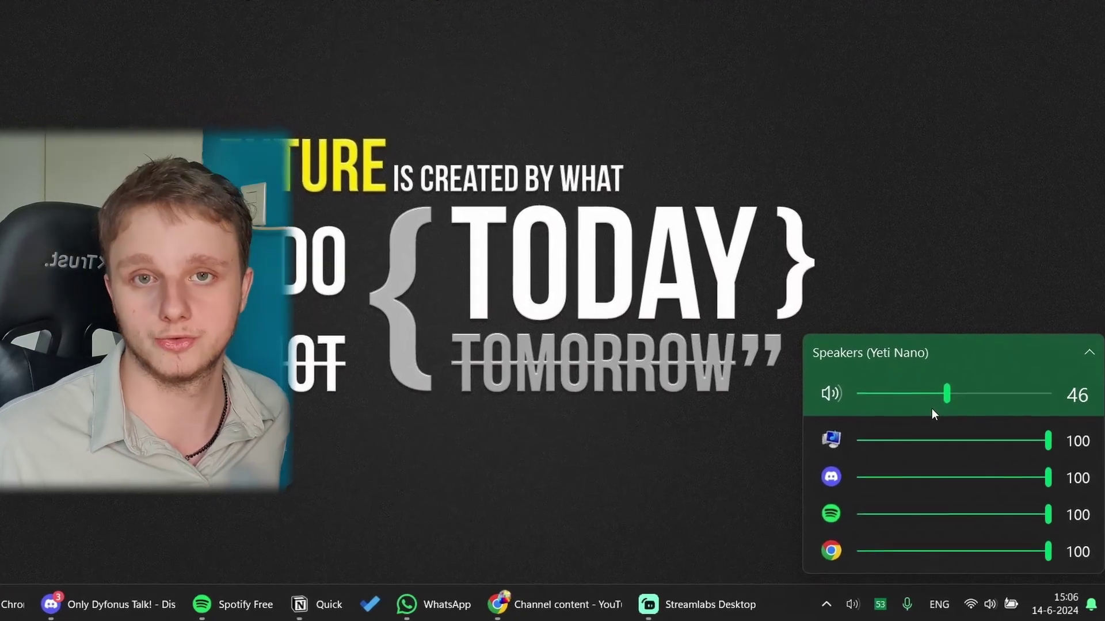
{"action": "mouse_move", "coordinate": [935, 395]}
{"action": "left_mouse_down"}
{"action": "mouse_move", "coordinate": [914, 392]}
{"action": "mouse_move", "coordinate": [941, 391]}
{"action": "left_mouse_up"}
{"action": "left_click", "coordinate": [985, 605]}
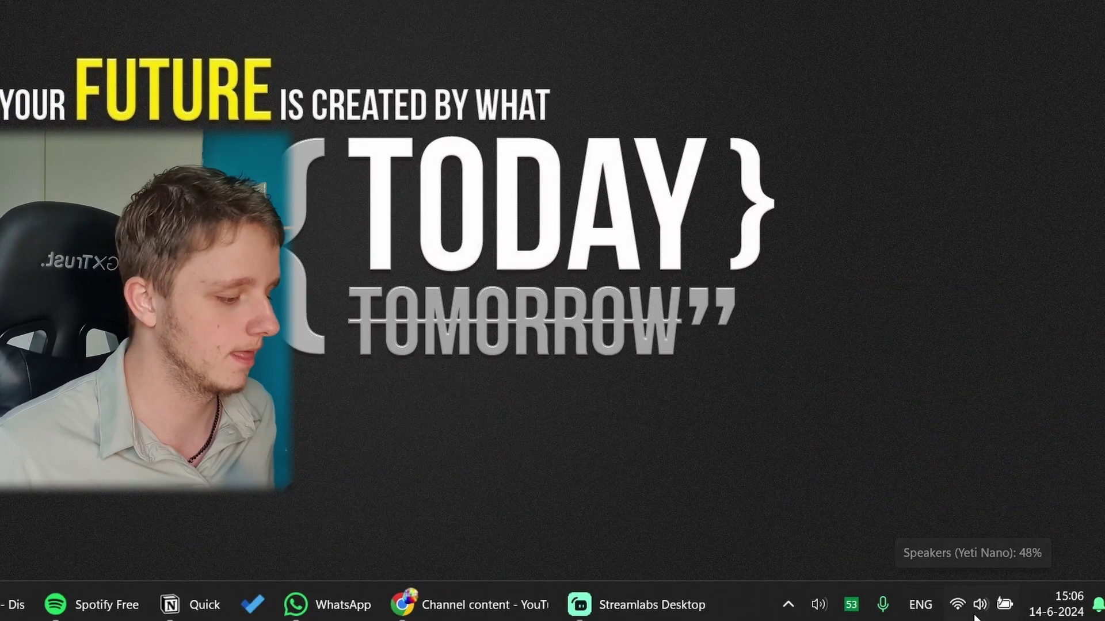
{"action": "left_click", "coordinate": [977, 605]}
{"action": "left_click", "coordinate": [1075, 484]}
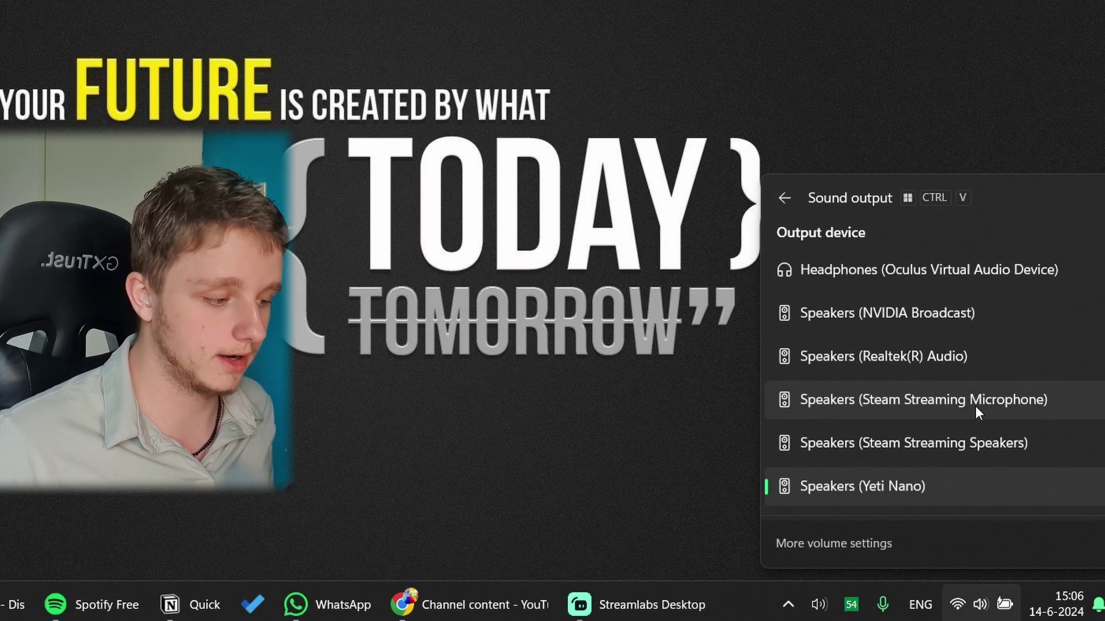
Open the Windows volume mixer page in Settings, scroll through it, and close it
{"action": "scroll", "coordinate": [974, 423], "scroll_direction": "down", "scroll_amount": 5}
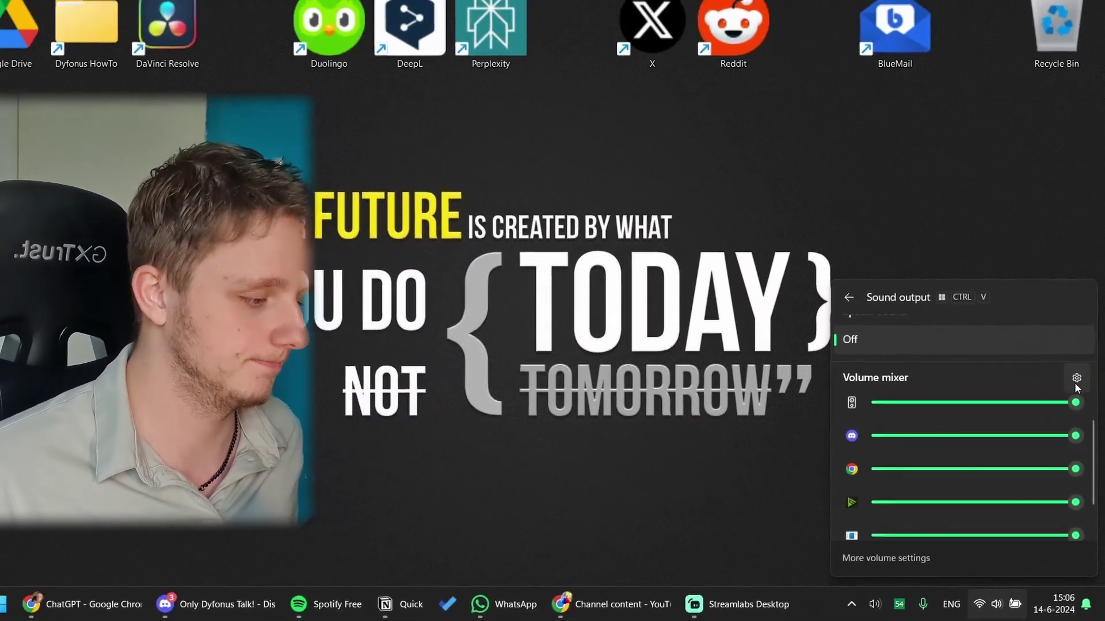
{"action": "left_click", "coordinate": [1078, 365]}
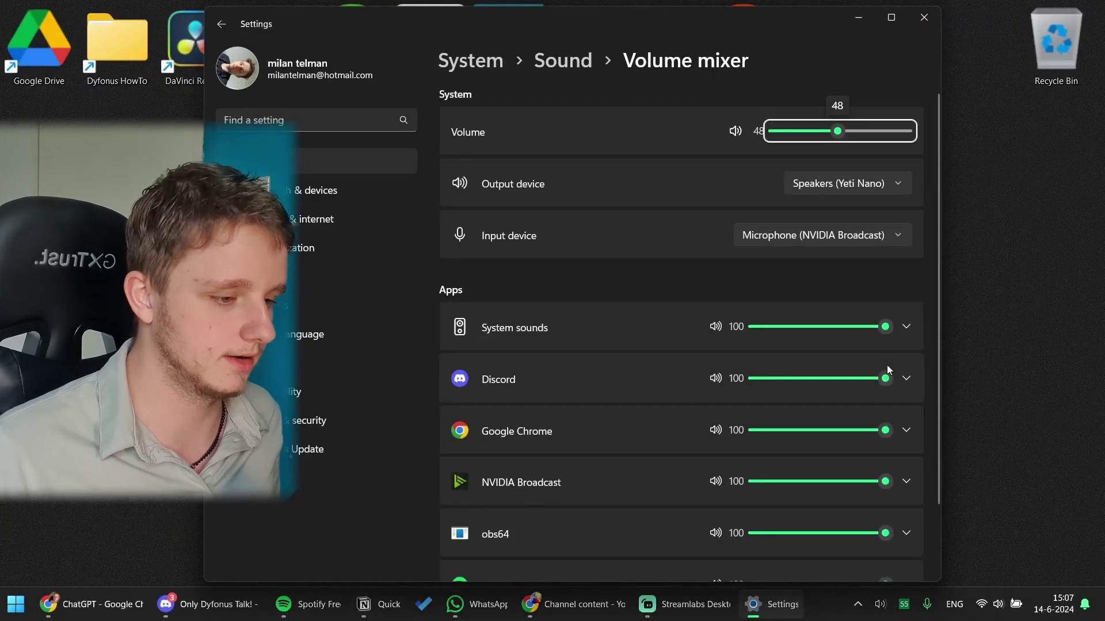
{"action": "scroll", "coordinate": [491, 287], "scroll_direction": "down", "scroll_amount": 2}
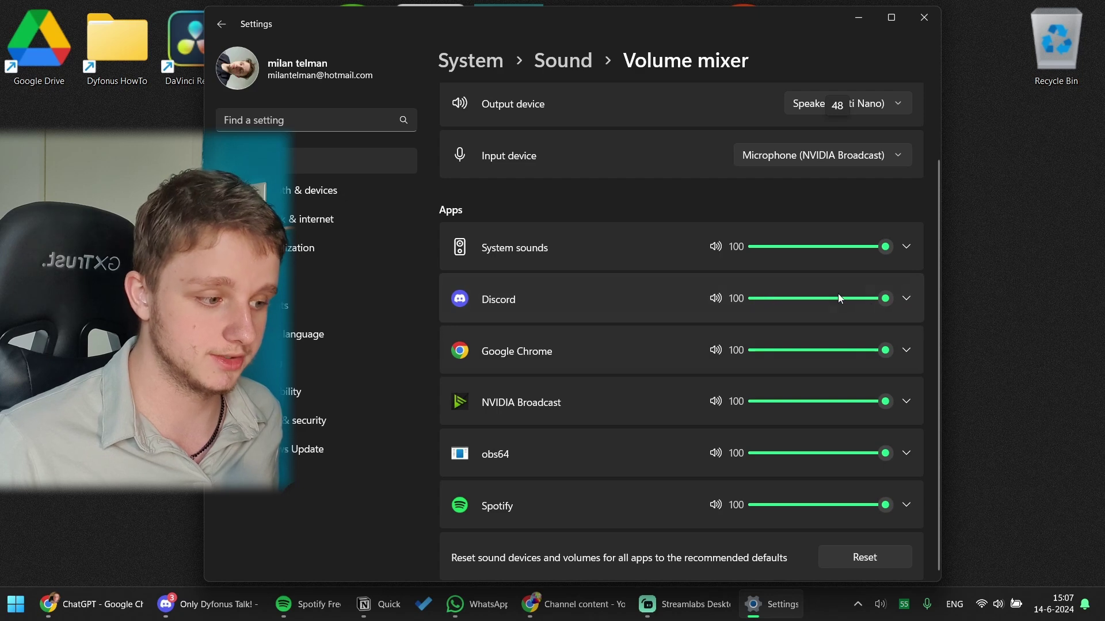
{"action": "left_click", "coordinate": [923, 17]}
In the Quick Settings mixer, drag Discord's volume to 19 and back to 100
{"action": "left_click", "coordinate": [1005, 606]}
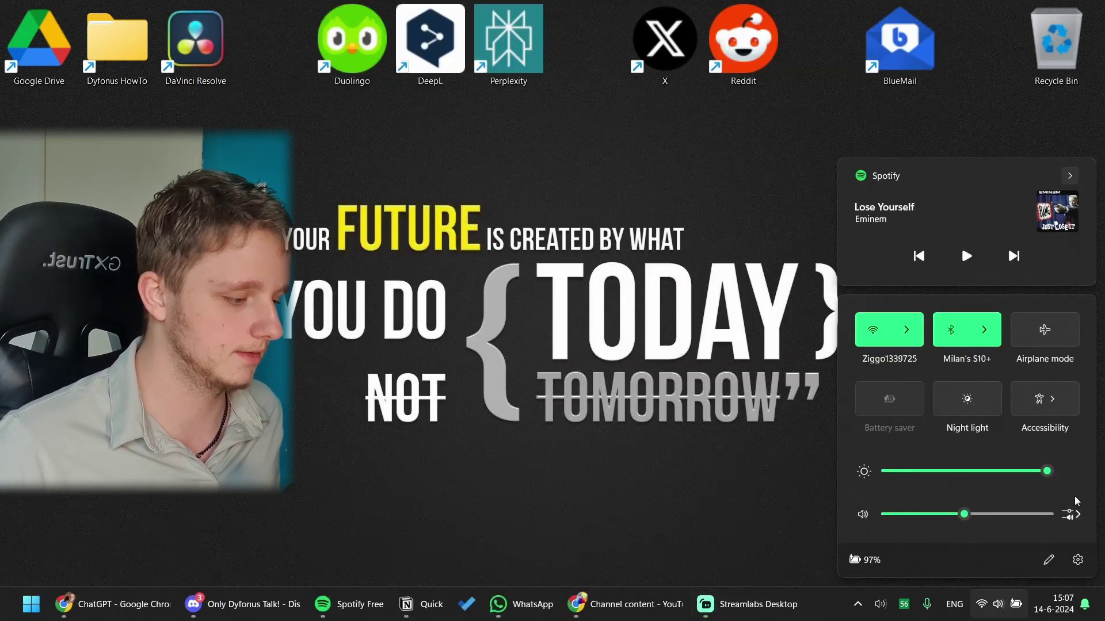
{"action": "left_click", "coordinate": [1071, 515]}
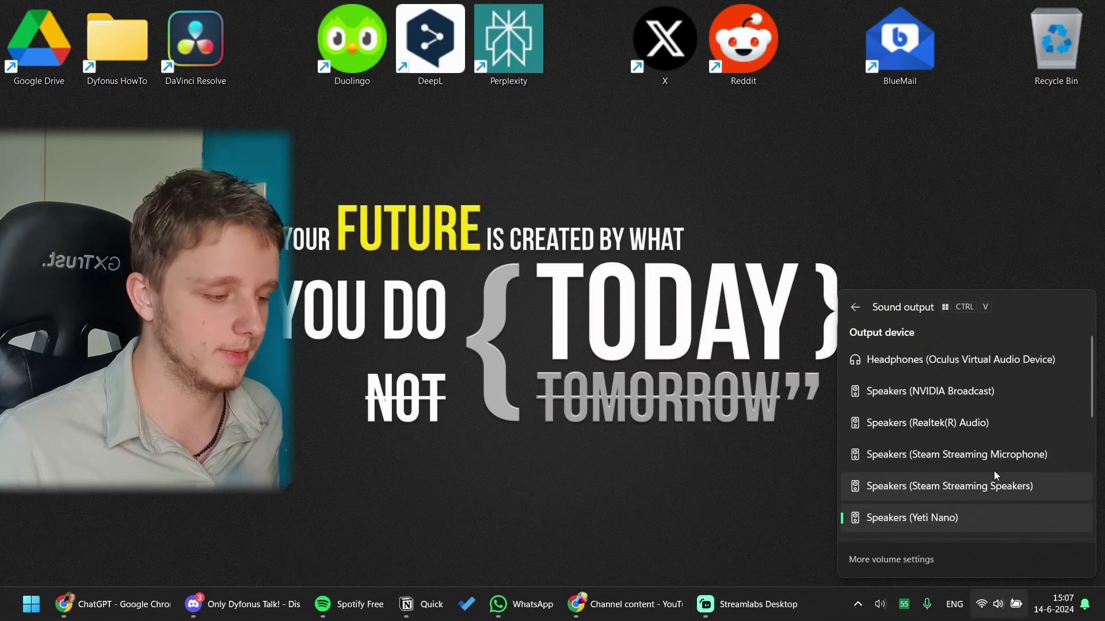
{"action": "scroll", "coordinate": [993, 471], "scroll_direction": "down", "scroll_amount": 5}
{"action": "left_click_drag", "start_coordinate": [961, 415], "coordinate": [1003, 412]}
{"action": "scroll", "coordinate": [973, 423], "scroll_direction": "down", "scroll_amount": 1}
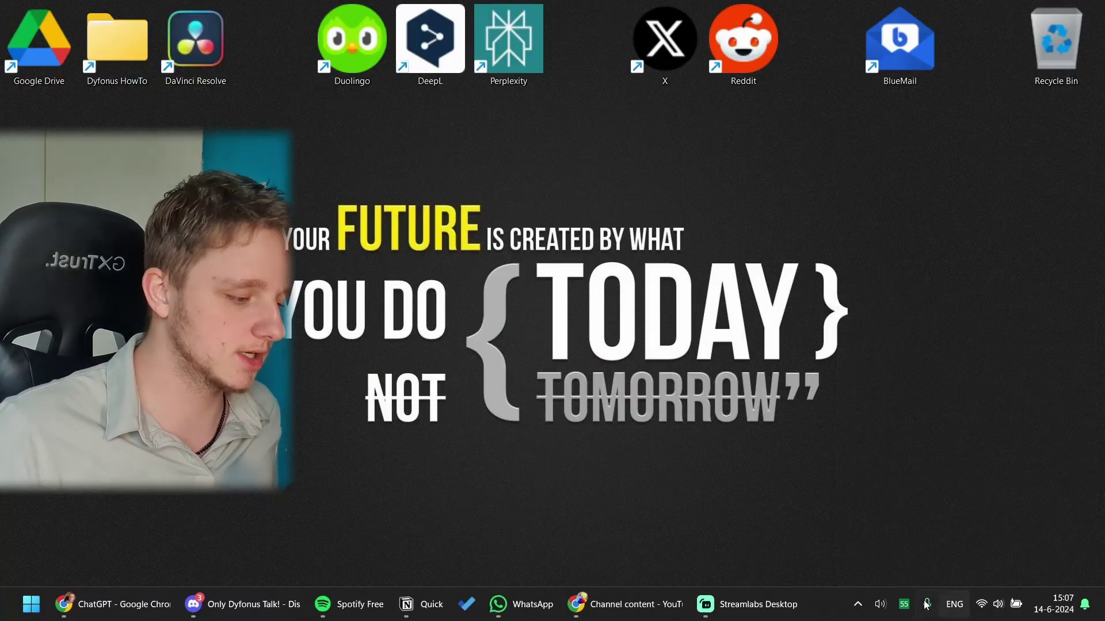
{"action": "left_click", "coordinate": [880, 603]}
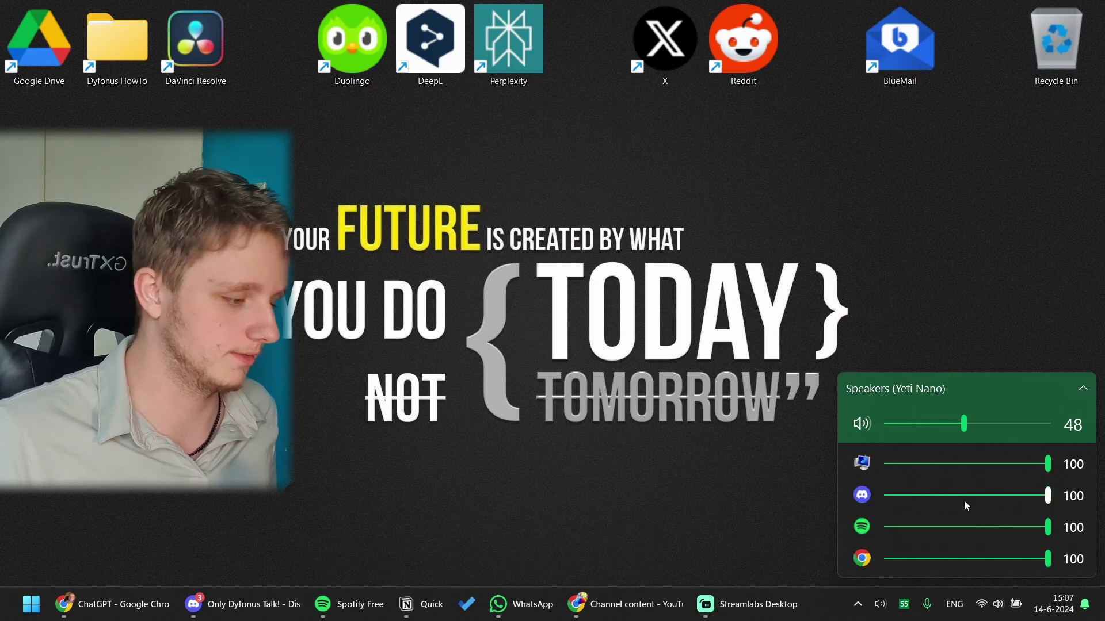
{"action": "right_click", "coordinate": [883, 605]}
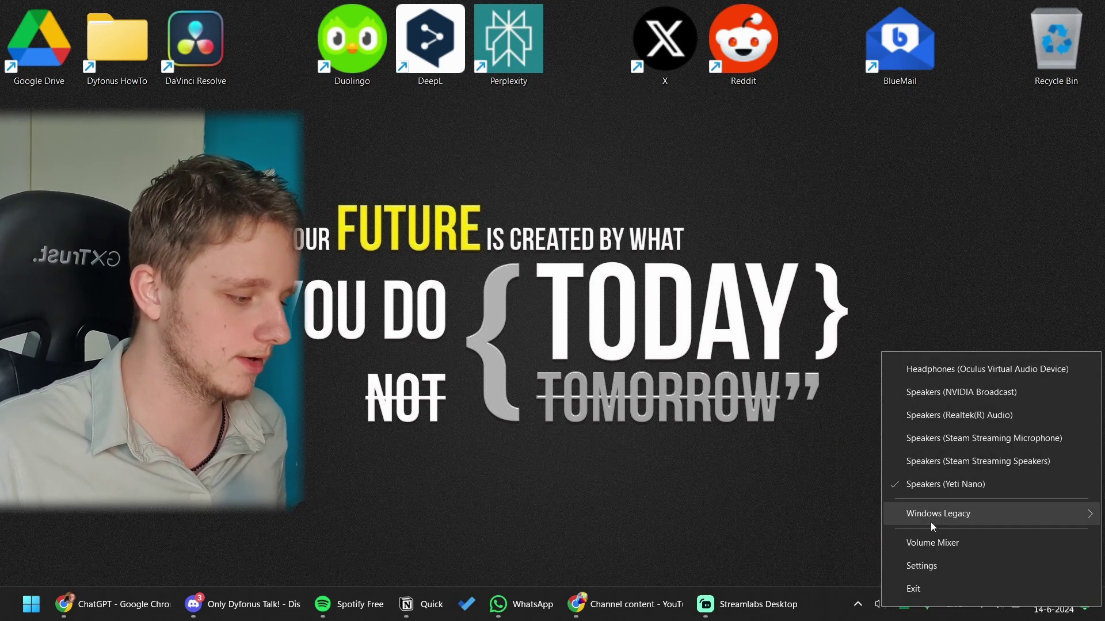
{"action": "left_click", "coordinate": [926, 561]}
{"action": "left_click", "coordinate": [599, 297]}
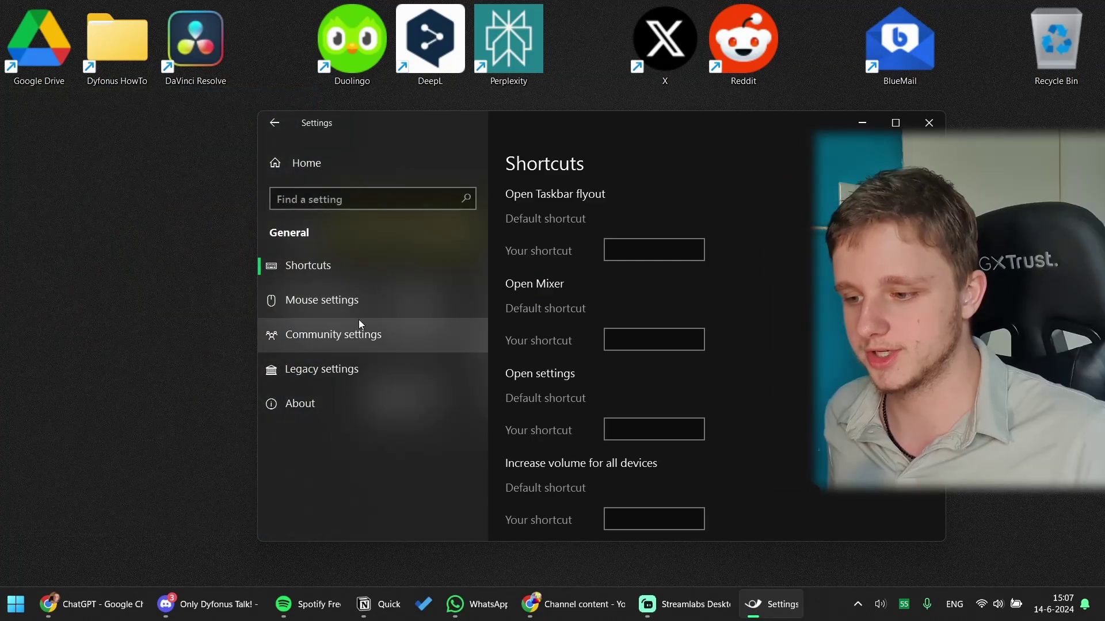
{"action": "scroll", "coordinate": [705, 311], "scroll_direction": "down", "scroll_amount": 2}
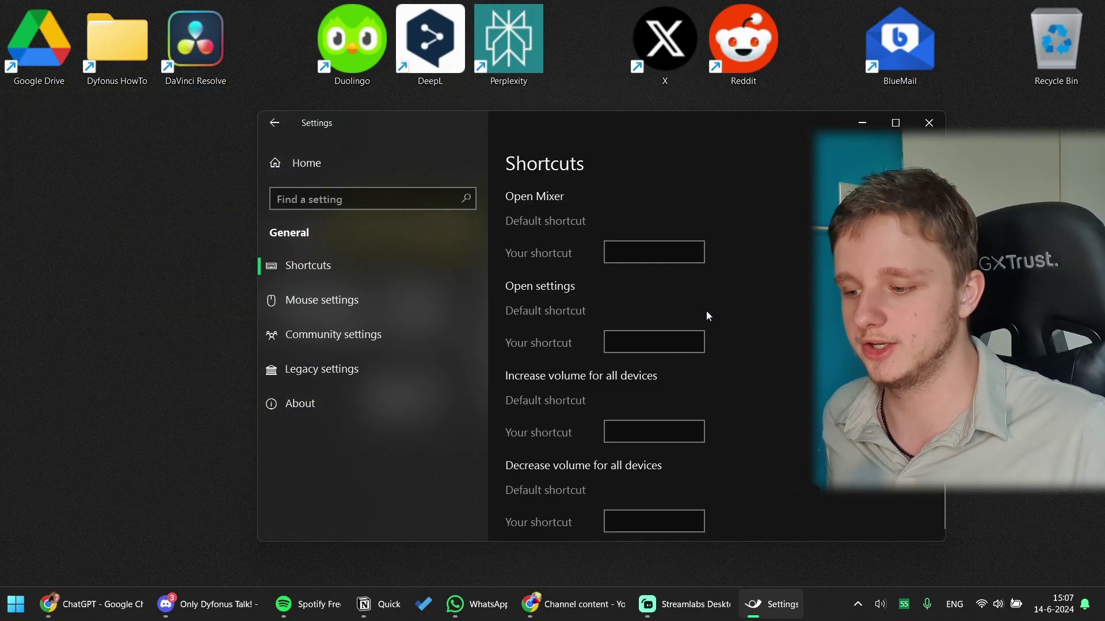